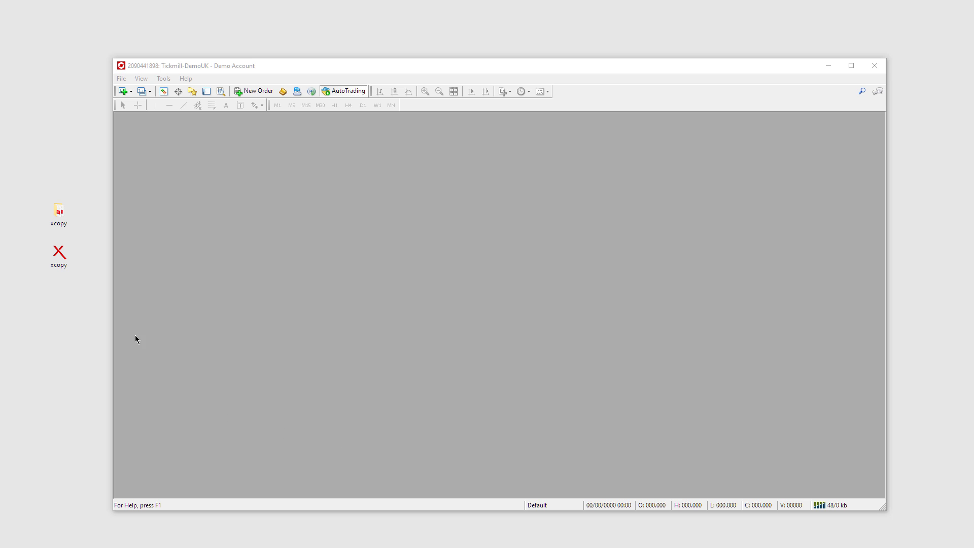
{"action": "left_click", "coordinate": [58, 267]}
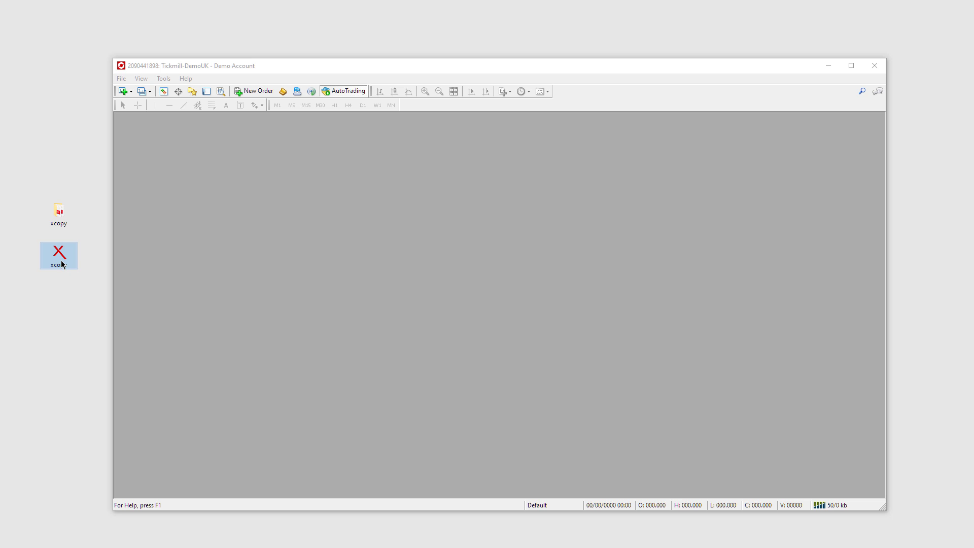
{"action": "mouse_move", "coordinate": [62, 264]}
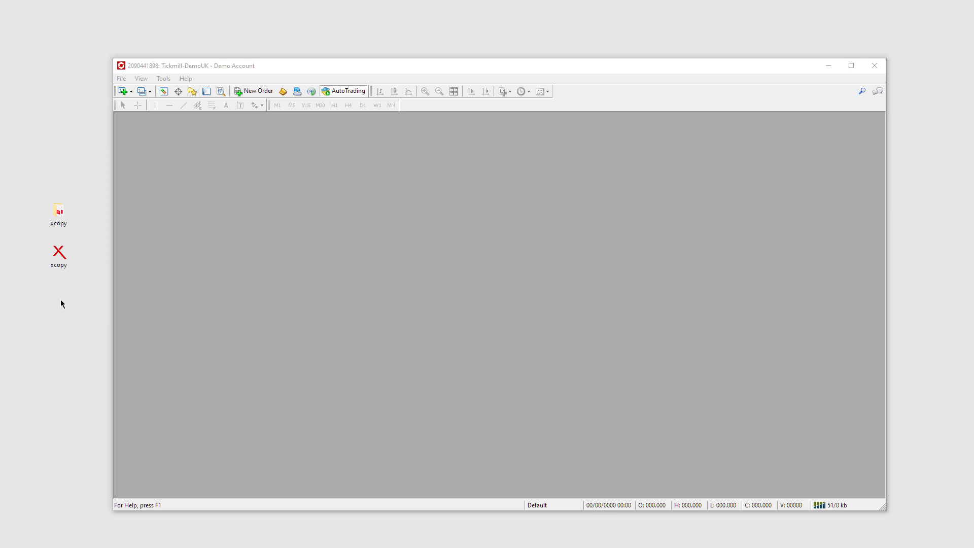
{"action": "left_click", "coordinate": [58, 210]}
{"action": "left_click", "coordinate": [57, 210]}
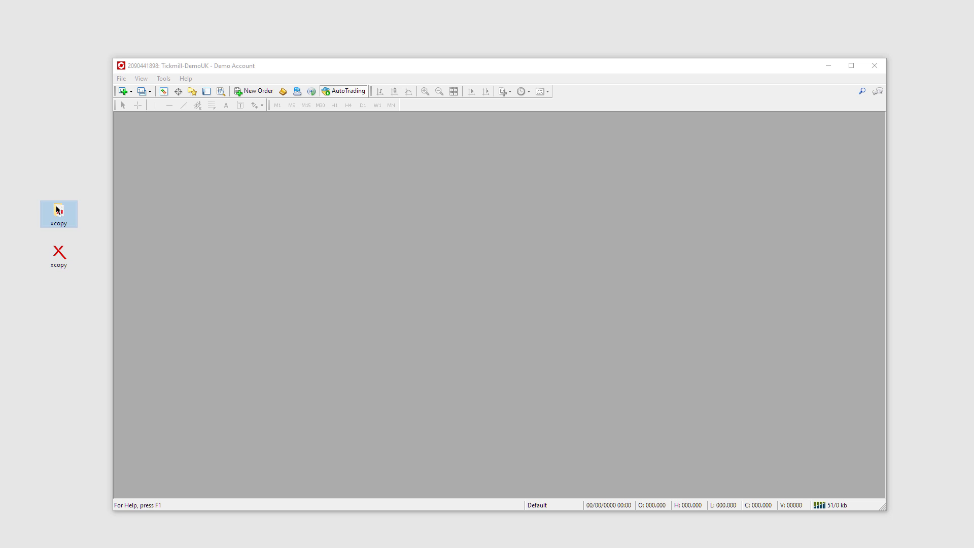
Step: Launch the xcopy installer from the desktop and start the Xcopy v0.90 beta installation wizard
{"action": "left_click", "coordinate": [57, 262]}
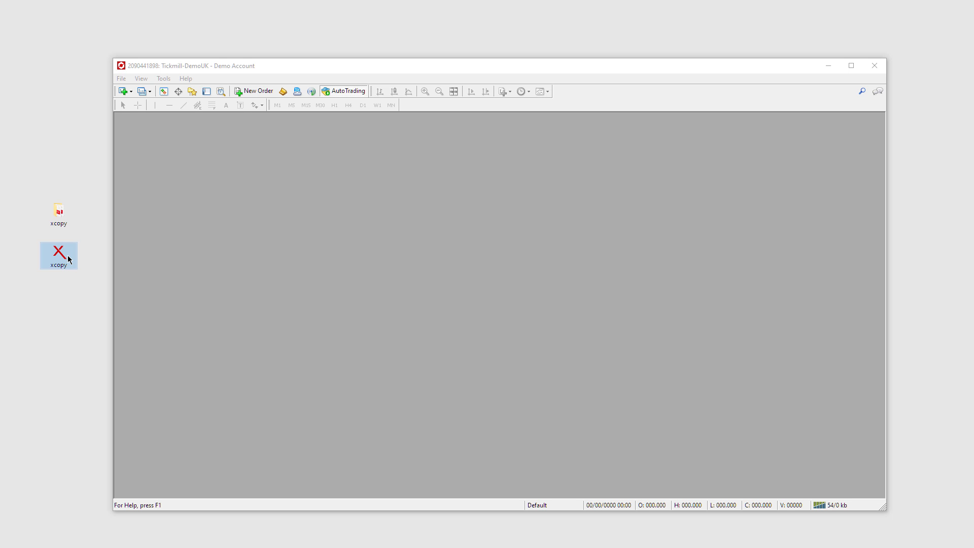
{"action": "mouse_move", "coordinate": [68, 256]}
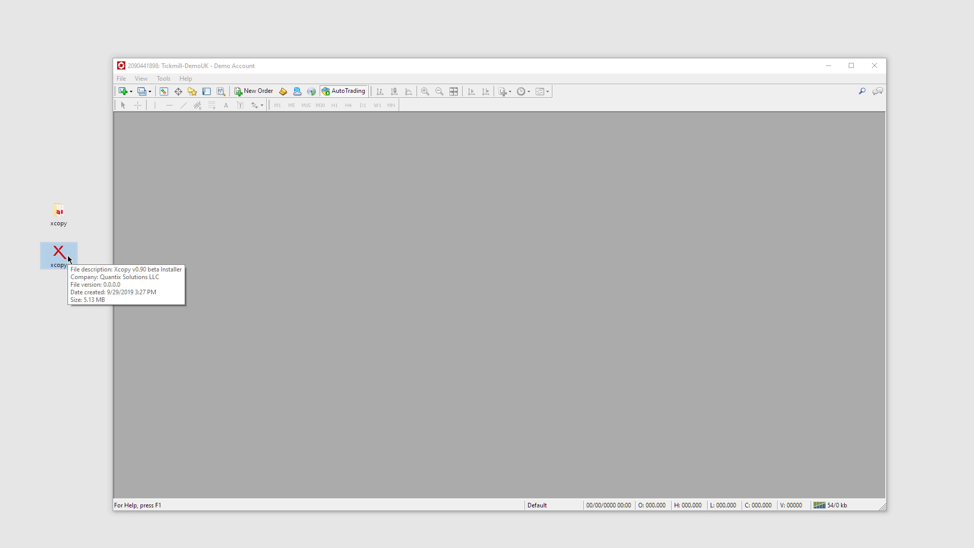
{"action": "double_click", "coordinate": [69, 258]}
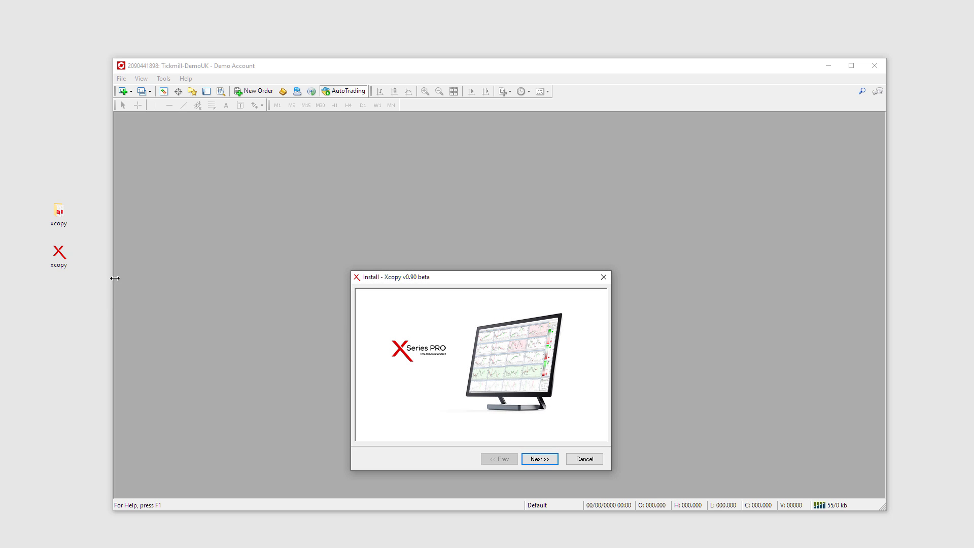
{"action": "left_click", "coordinate": [537, 459]}
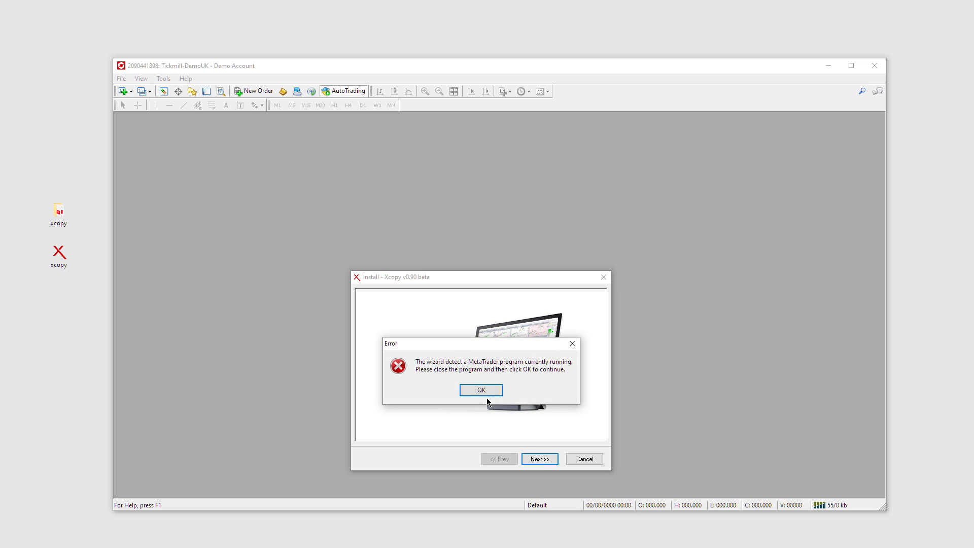
Step: Close the running MetaTrader terminal, let the installer continue, and close the leftover Terminal data folder window
{"action": "left_click", "coordinate": [872, 66]}
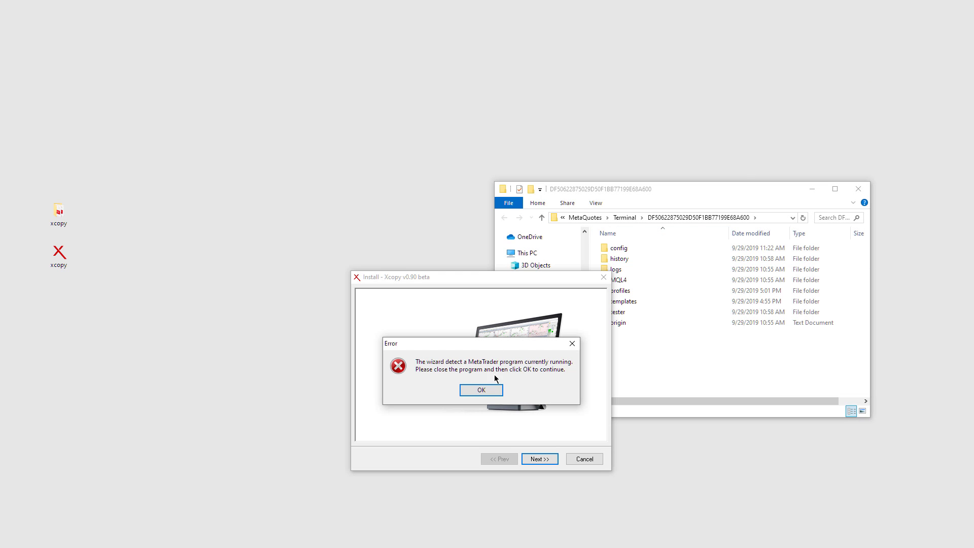
{"action": "left_click", "coordinate": [491, 391]}
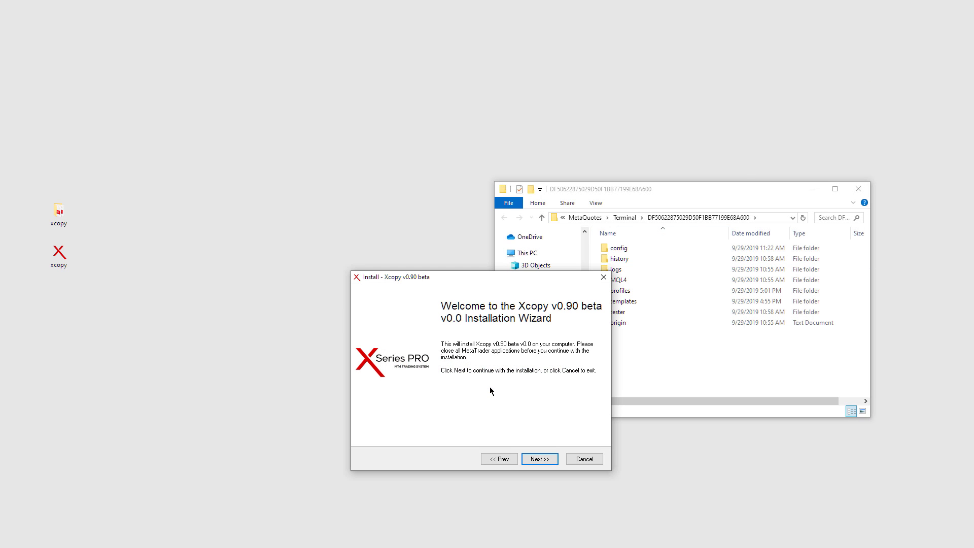
{"action": "left_click", "coordinate": [855, 188]}
Step: Continue past the wizard's welcome and information pages and accept the license agreement
{"action": "left_click", "coordinate": [546, 460]}
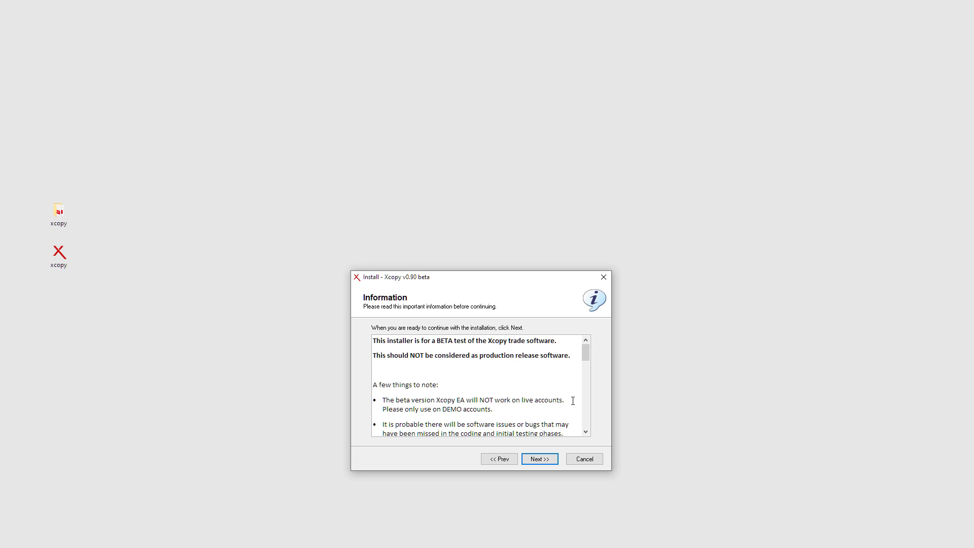
{"action": "left_click", "coordinate": [546, 461]}
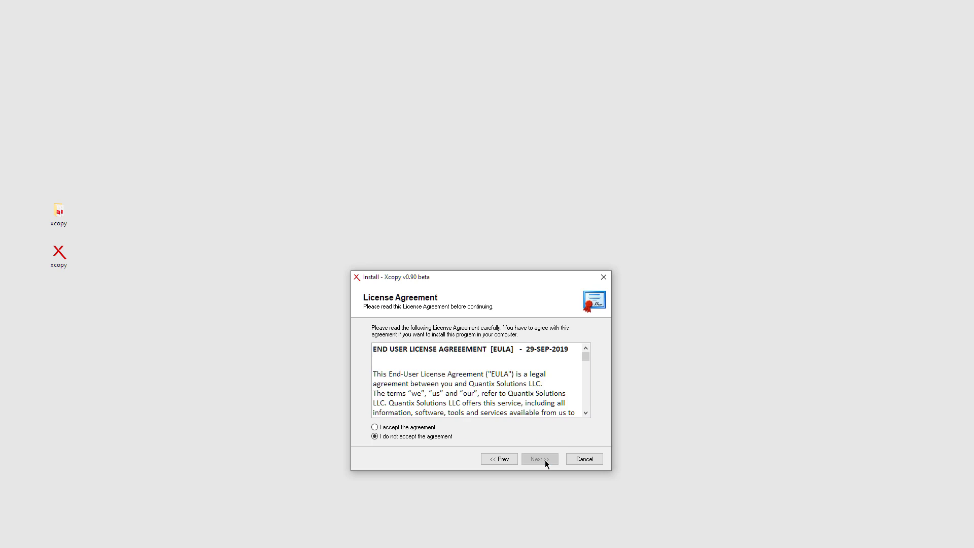
{"action": "left_click", "coordinate": [389, 429]}
{"action": "left_click", "coordinate": [541, 460]}
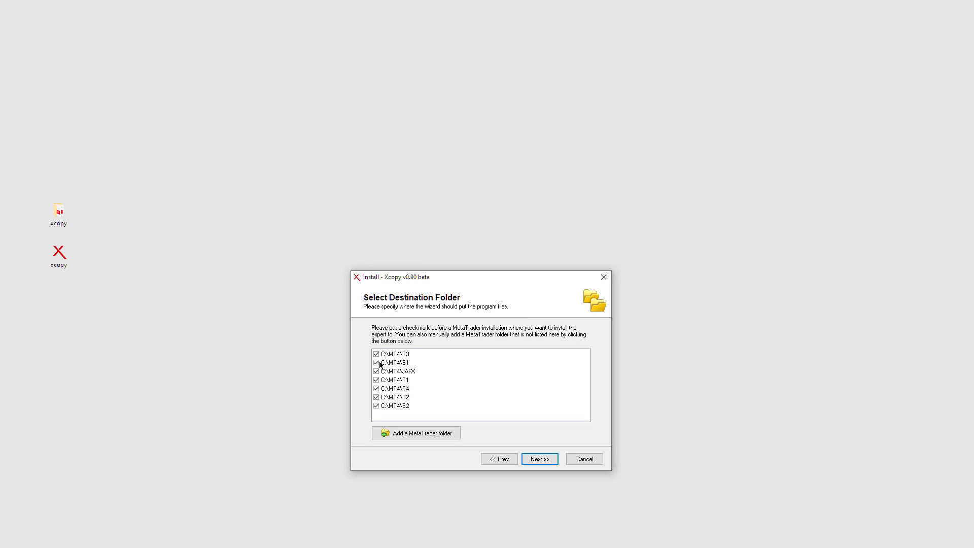
{"action": "left_click", "coordinate": [421, 435]}
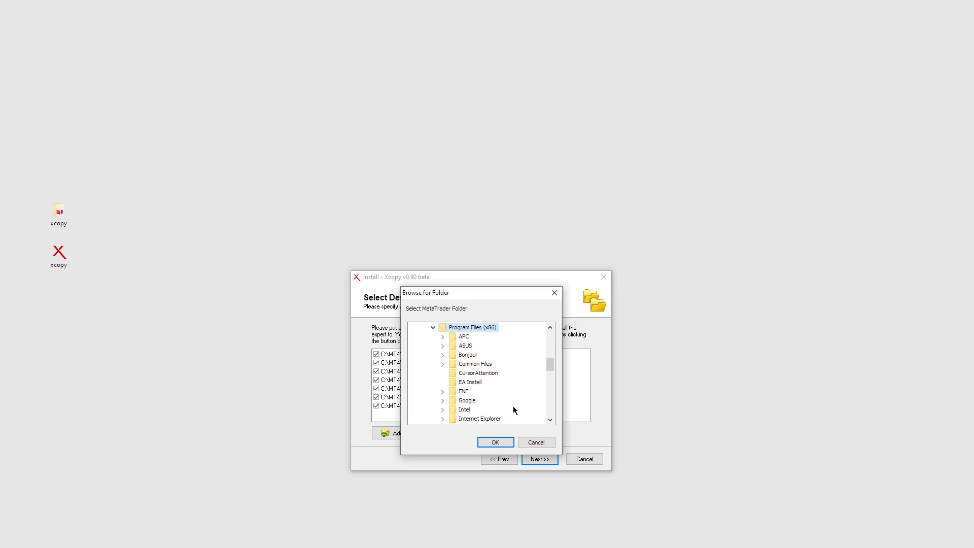
{"action": "left_click", "coordinate": [536, 443]}
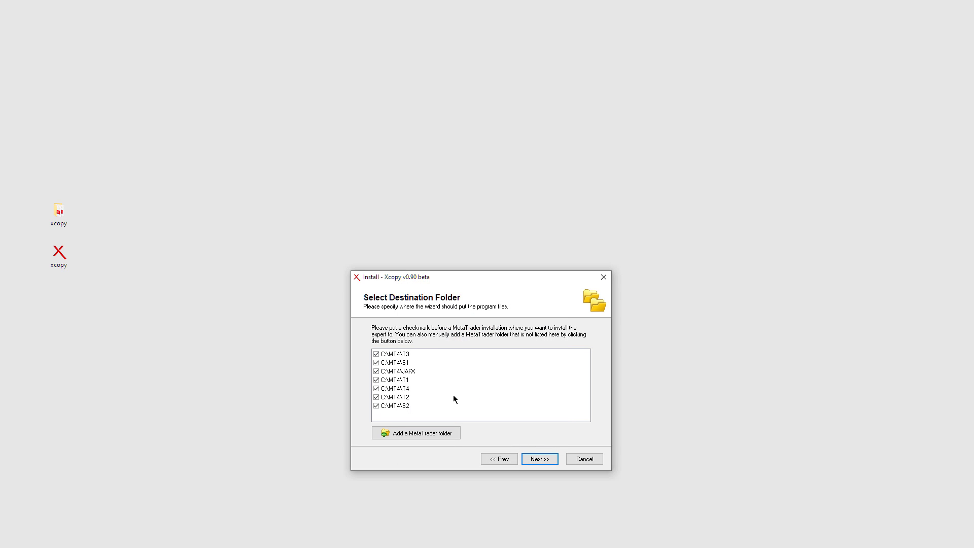
{"action": "left_click", "coordinate": [376, 355]}
{"action": "left_click", "coordinate": [375, 353]}
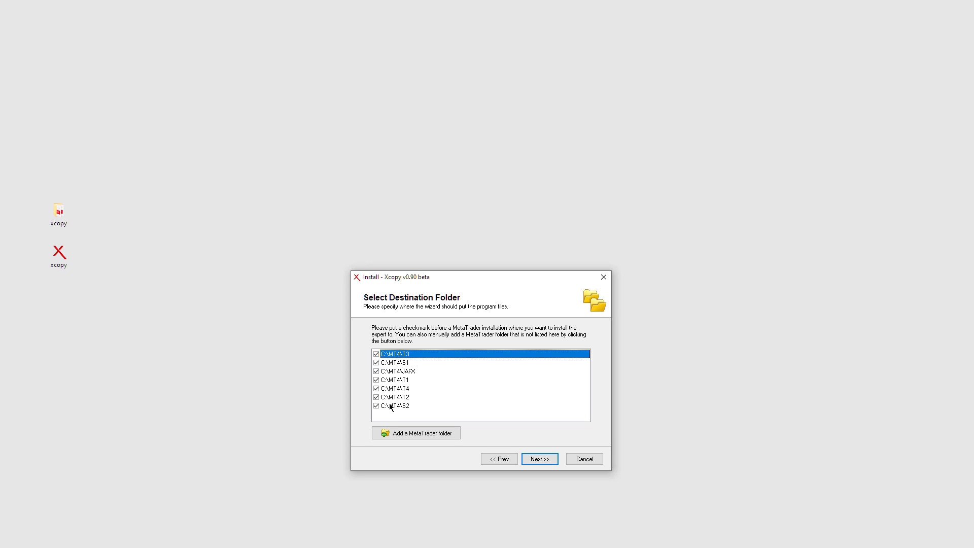
Step: Keep only C:\MT4\S2 as the installation destination, excluding the other MetaTrader folders, and continue to the summary
{"action": "left_click", "coordinate": [376, 361]}
{"action": "left_click", "coordinate": [376, 371]}
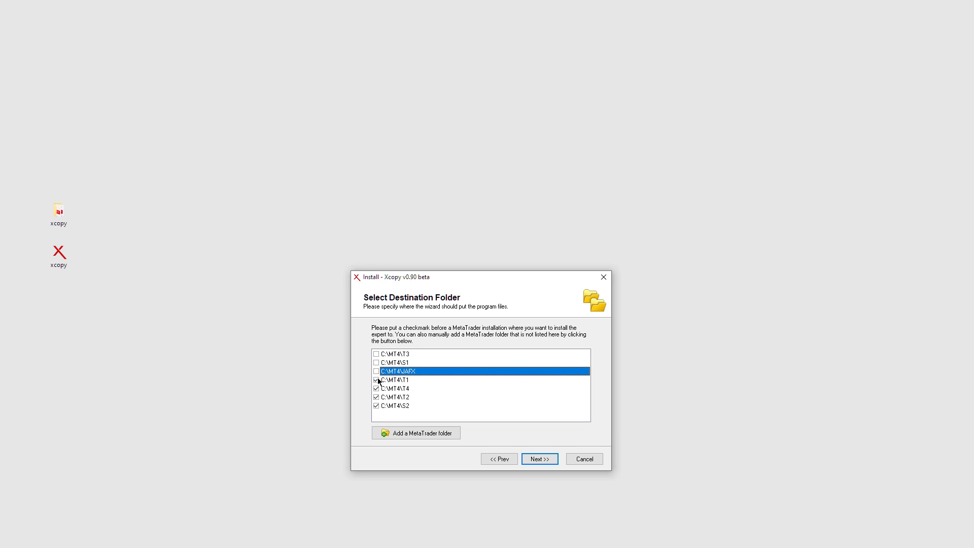
{"action": "left_click", "coordinate": [376, 380]}
{"action": "left_click", "coordinate": [376, 388]}
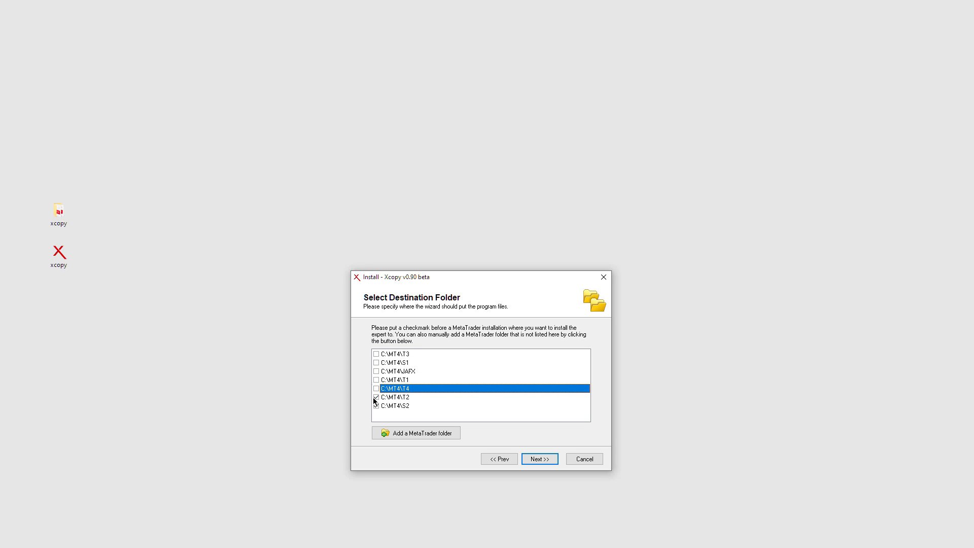
{"action": "left_click", "coordinate": [376, 396]}
{"action": "left_click", "coordinate": [398, 406]}
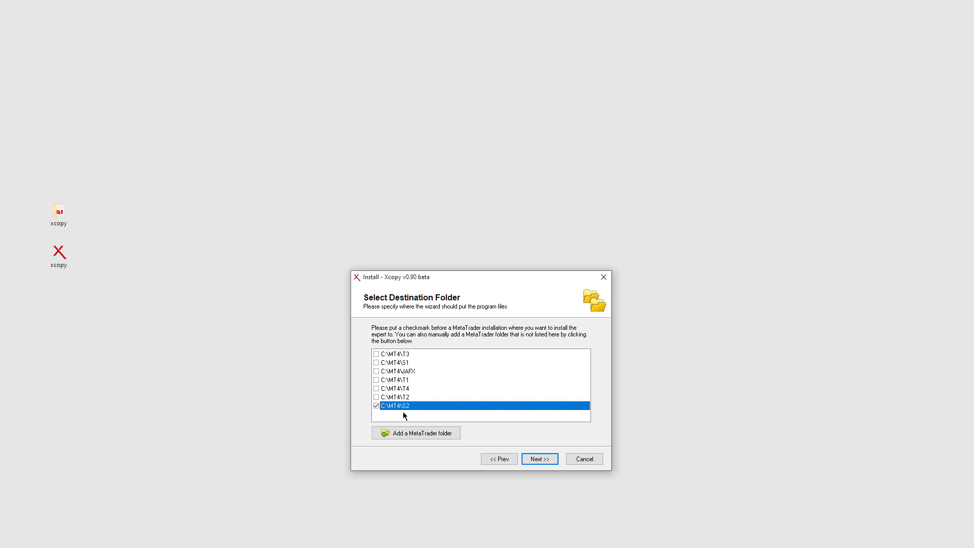
{"action": "left_click", "coordinate": [539, 459]}
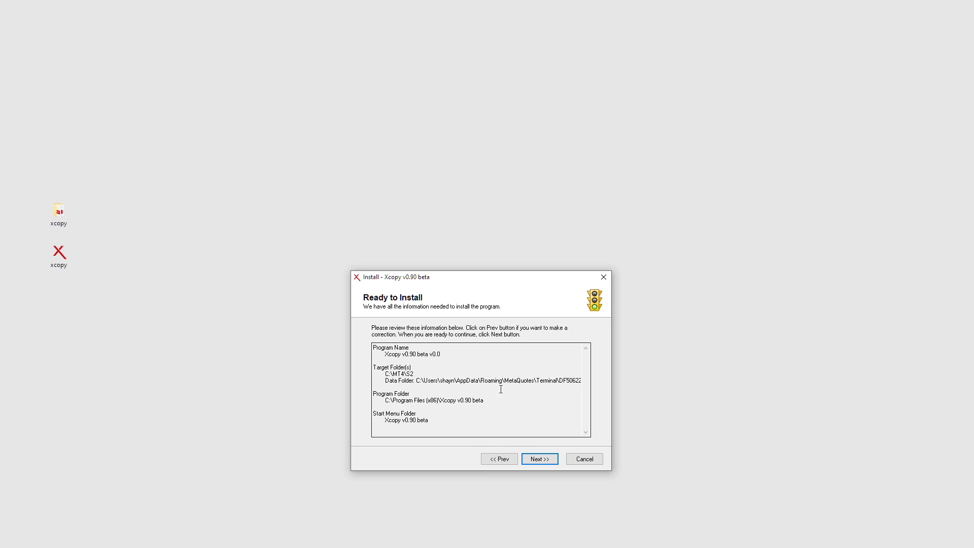
Step: Install Xcopy v0.90 beta and finish the wizard, running the C:\MT4\S2 MetaTrader application after install
{"action": "left_click", "coordinate": [537, 459]}
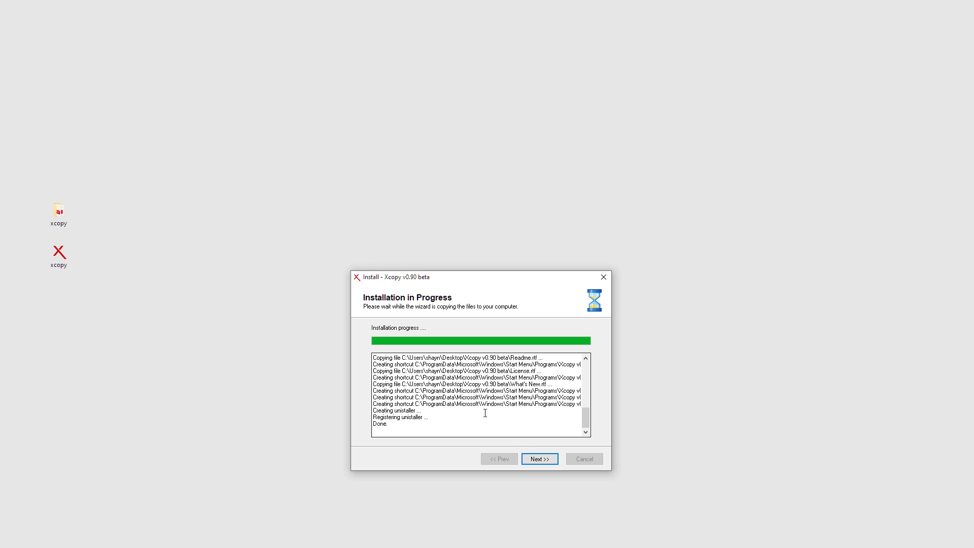
{"action": "left_click", "coordinate": [540, 459]}
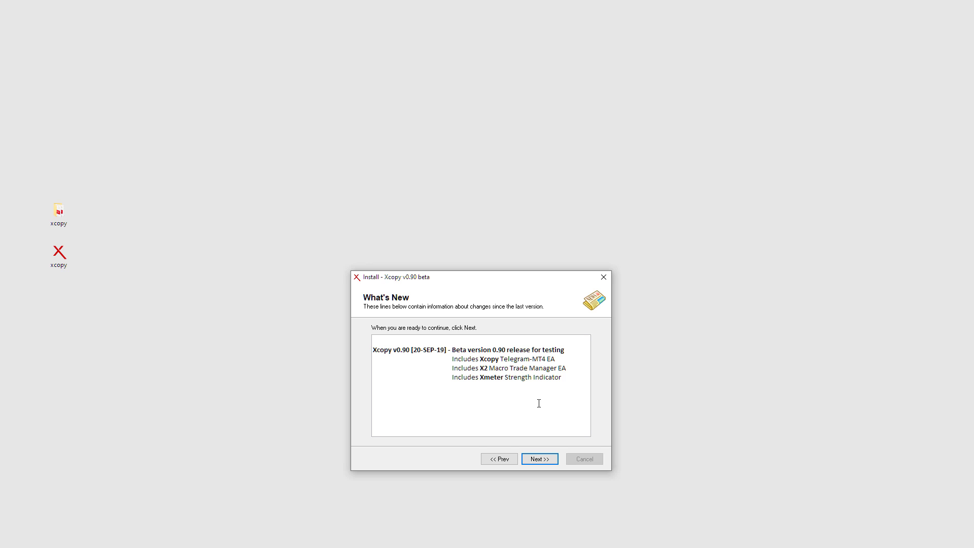
{"action": "left_click", "coordinate": [531, 459]}
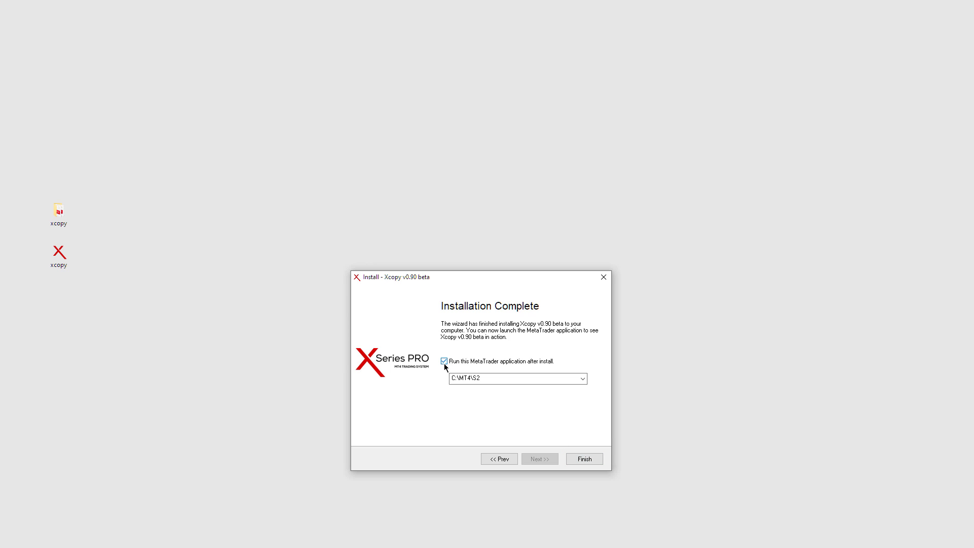
{"action": "left_click", "coordinate": [580, 460]}
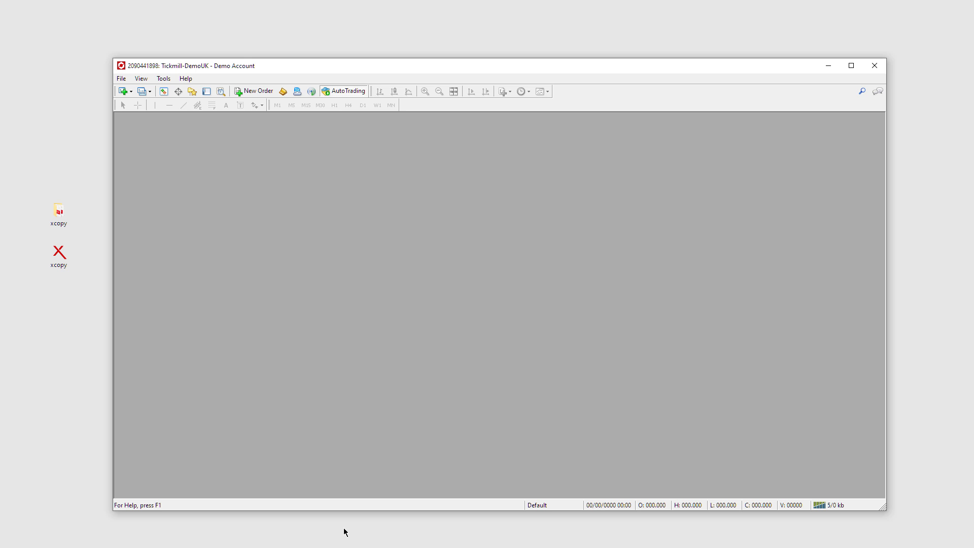
Step: Review the terminal's Expert Advisors and Charts options, including automated trading, DLL imports and WebRequest permissions, and accept them
{"action": "left_click", "coordinate": [163, 79]}
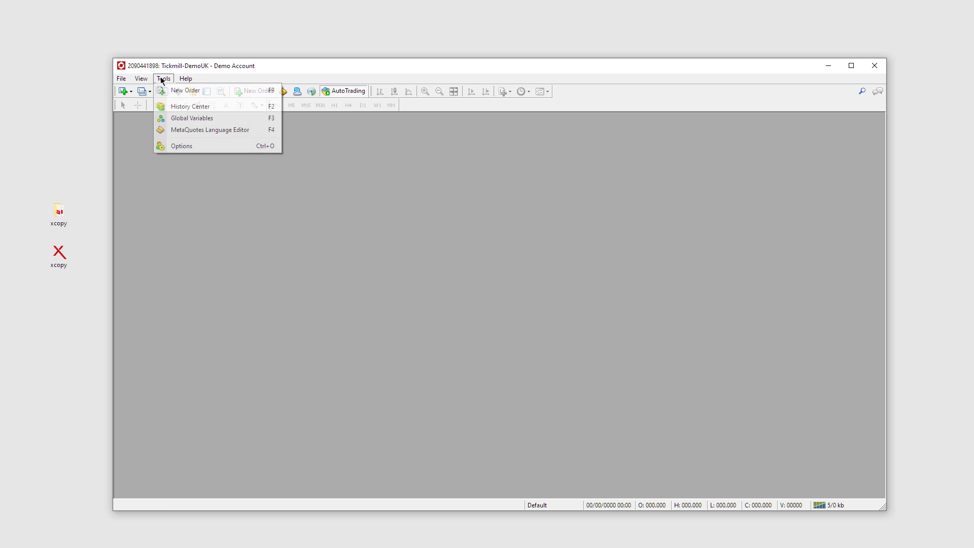
{"action": "left_click", "coordinate": [182, 147]}
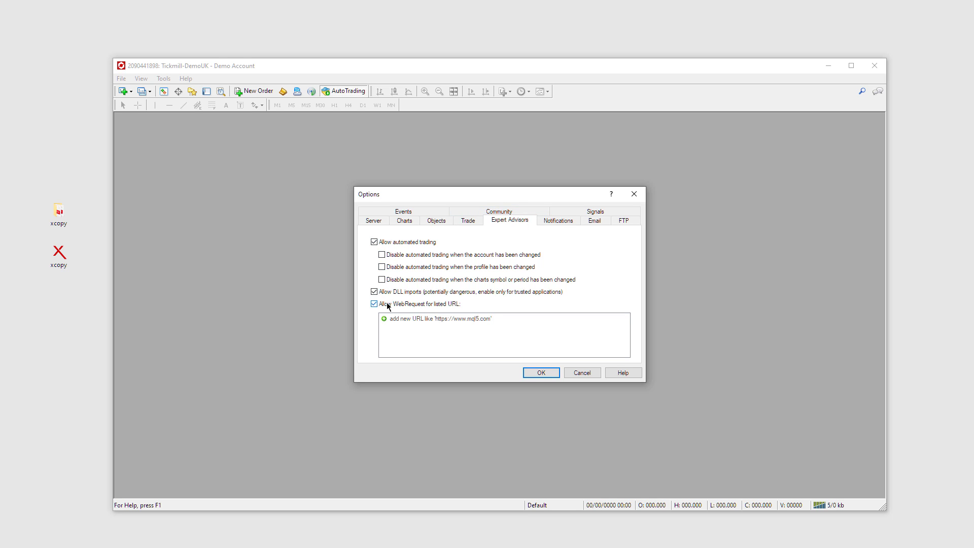
{"action": "left_click", "coordinate": [404, 221]}
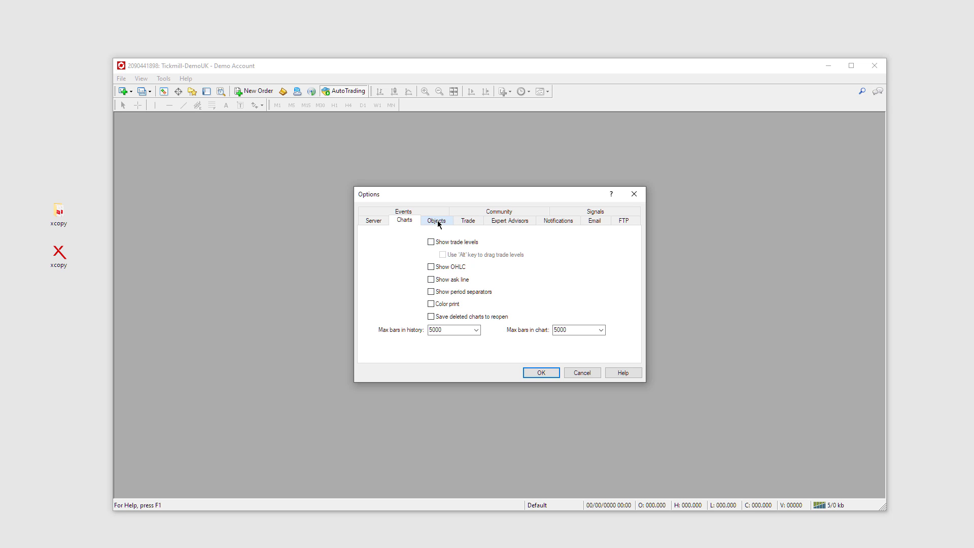
{"action": "left_click", "coordinate": [493, 226]}
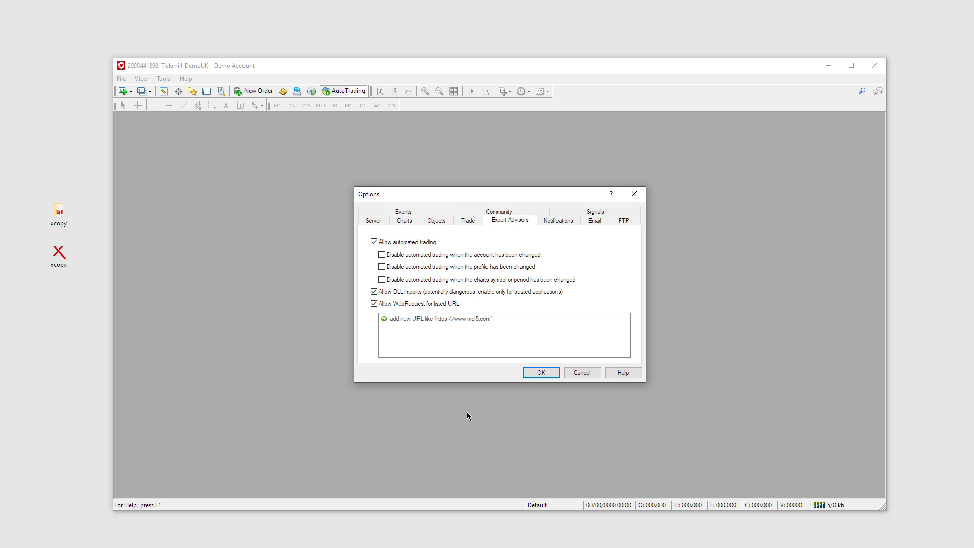
{"action": "left_click", "coordinate": [555, 375]}
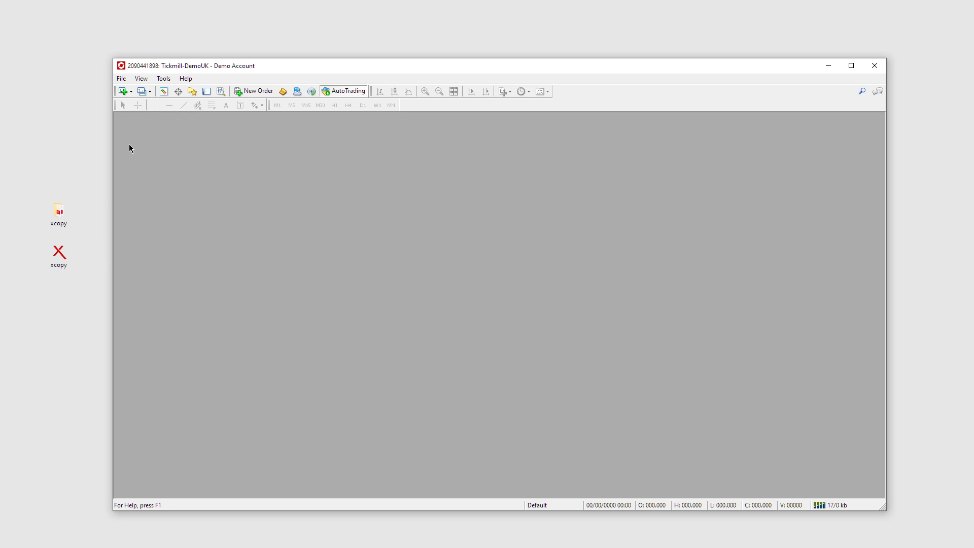
Step: Load the Xcopy chart profile and dismiss the alert about the phone number
{"action": "left_click", "coordinate": [121, 79]}
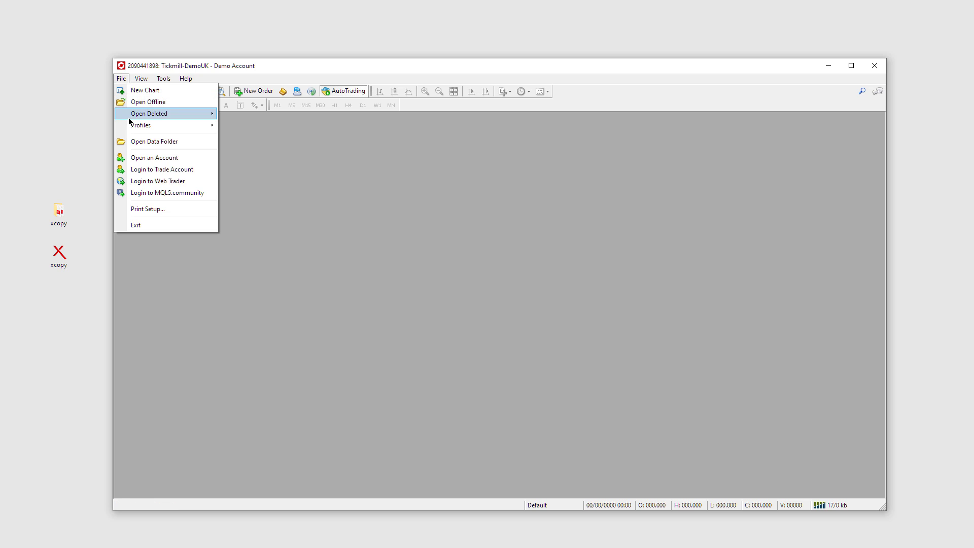
{"action": "mouse_move", "coordinate": [133, 125]}
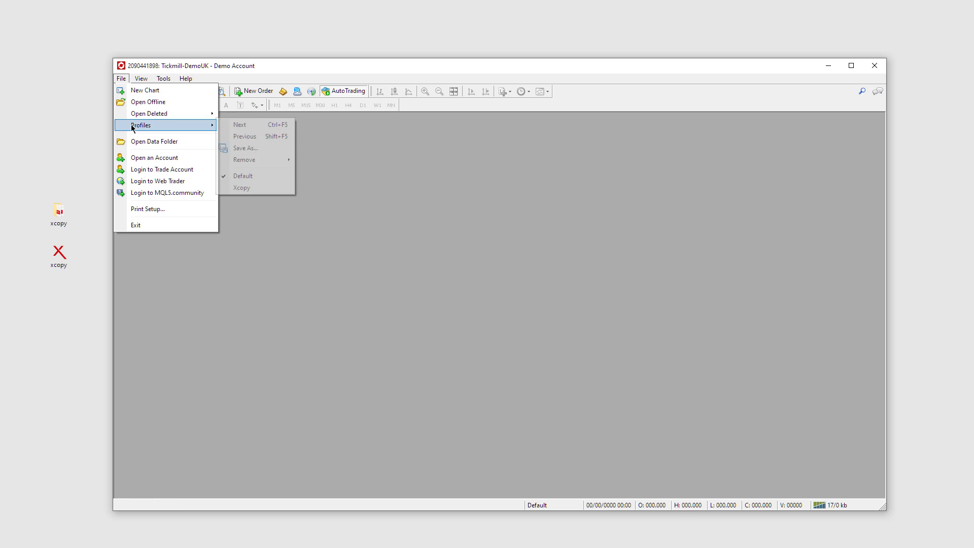
{"action": "left_click", "coordinate": [255, 188]}
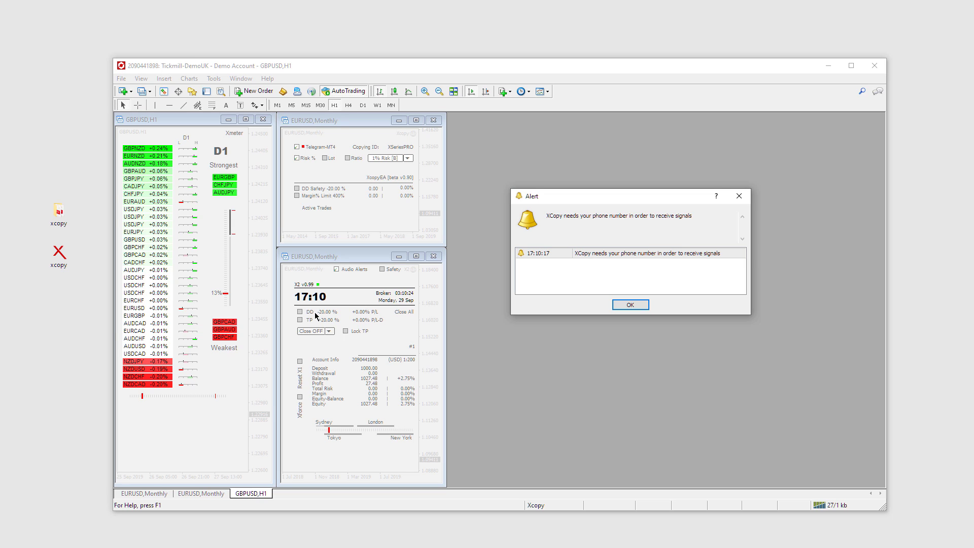
{"action": "left_click", "coordinate": [630, 306]}
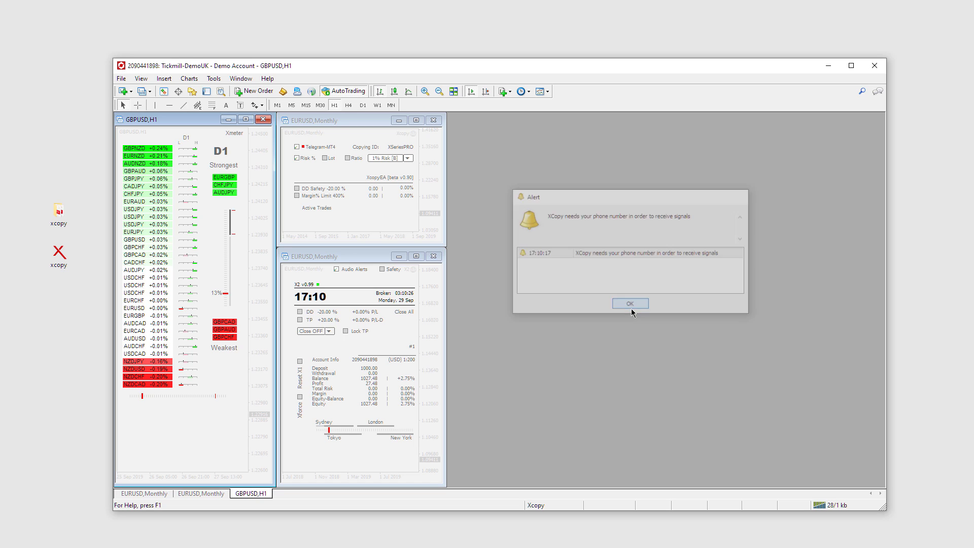
Step: Close both EURUSD Monthly charts and the GBPUSD H1 chart of the loaded profile
{"action": "left_click", "coordinate": [434, 257]}
{"action": "left_click", "coordinate": [433, 120]}
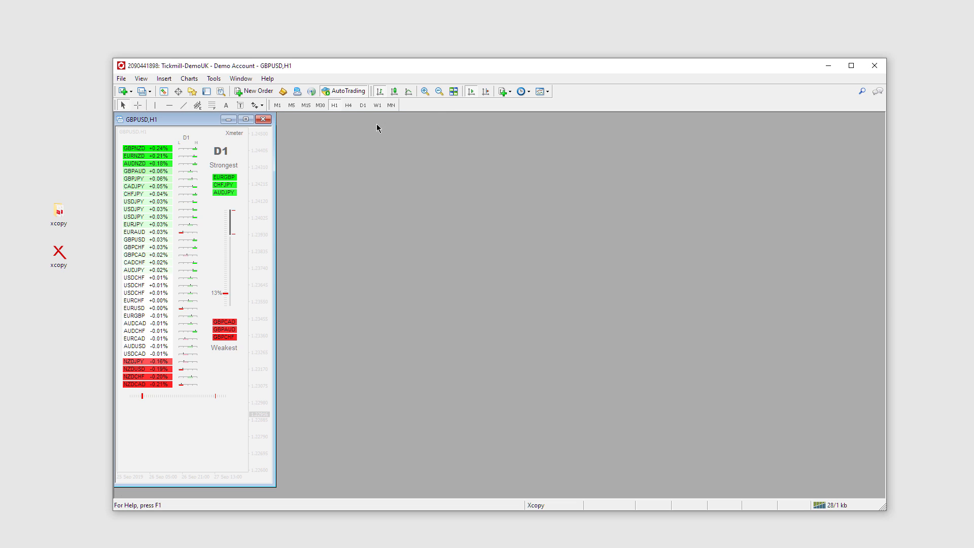
{"action": "left_click", "coordinate": [260, 120]}
Step: Save the empty workspace as the Default chart profile, confirming that the existing profile is overwritten
{"action": "left_click", "coordinate": [119, 78]}
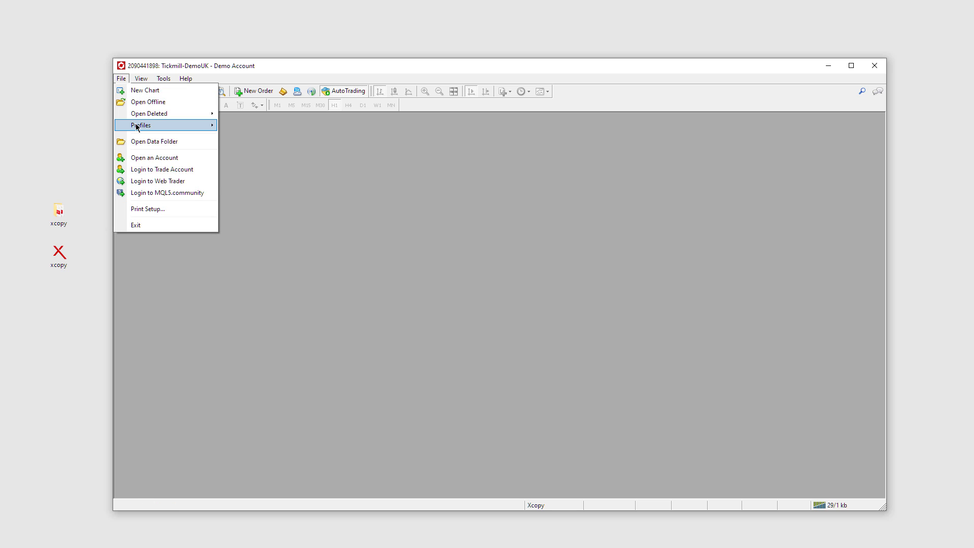
{"action": "mouse_move", "coordinate": [137, 126]}
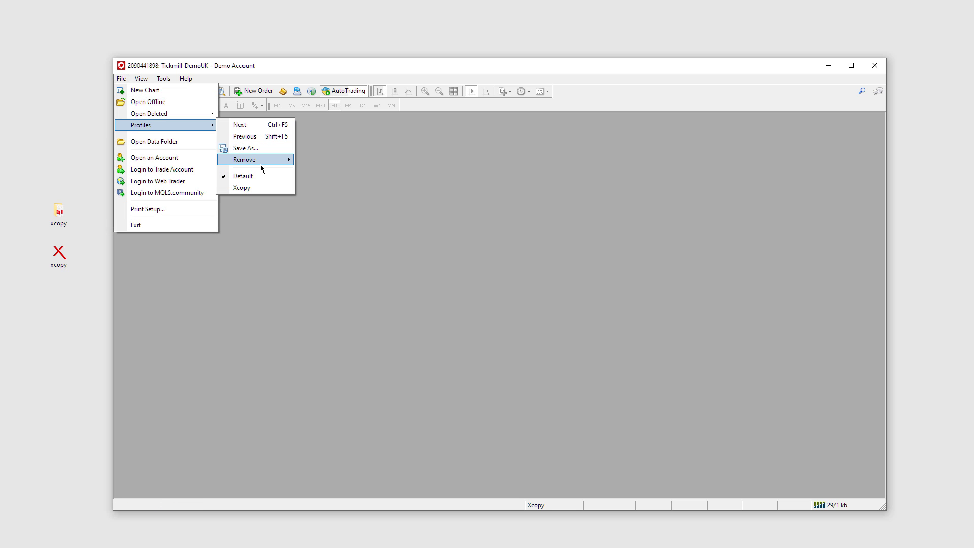
{"action": "left_click", "coordinate": [261, 149]}
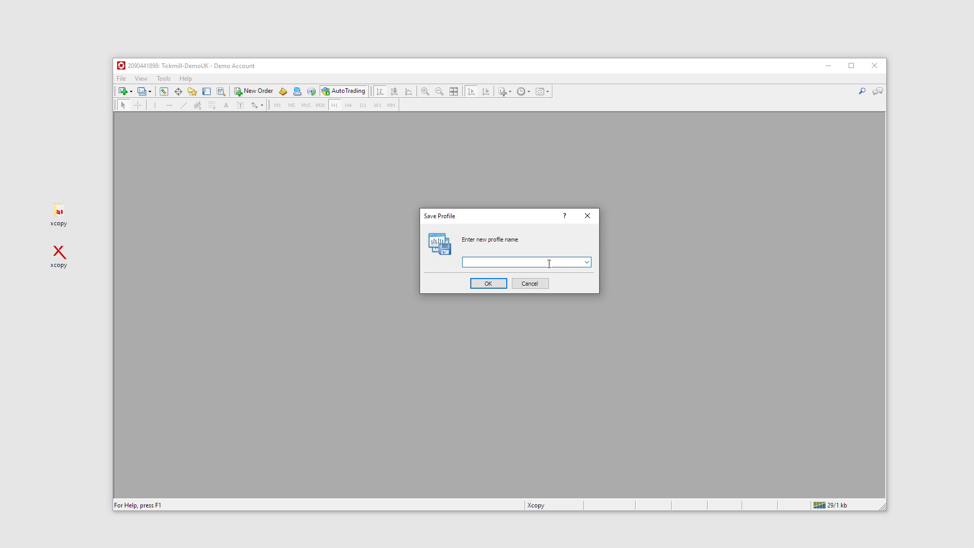
{"action": "left_click", "coordinate": [586, 262]}
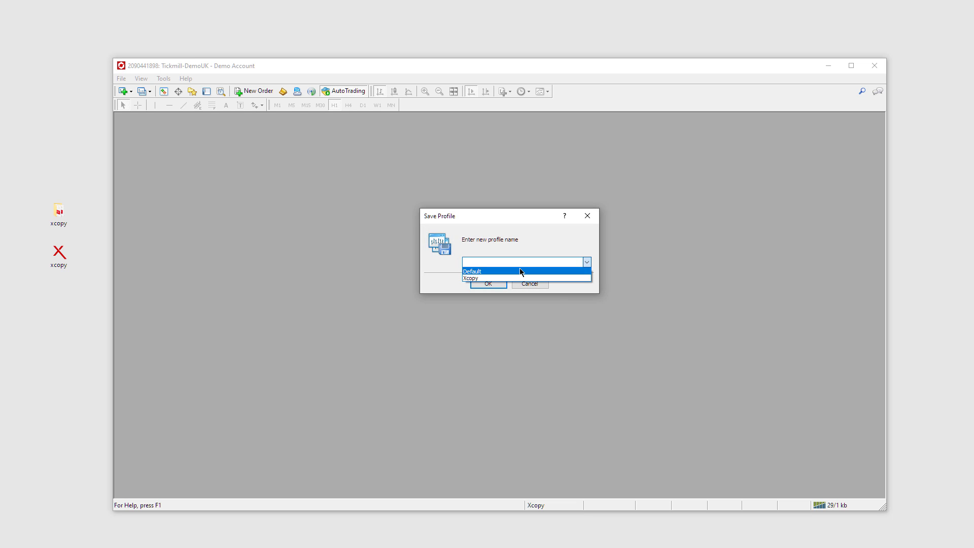
{"action": "left_click", "coordinate": [520, 271]}
{"action": "left_click", "coordinate": [496, 283]}
{"action": "left_click", "coordinate": [496, 312]}
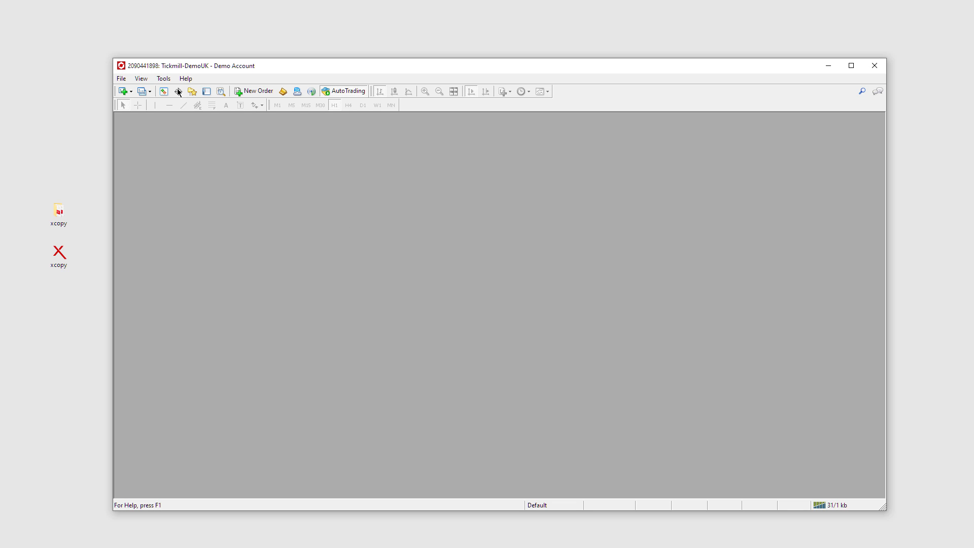
Step: Remove the Xcopy chart profile from the terminal and confirm its deletion
{"action": "left_click", "coordinate": [122, 78]}
{"action": "mouse_move", "coordinate": [138, 127]}
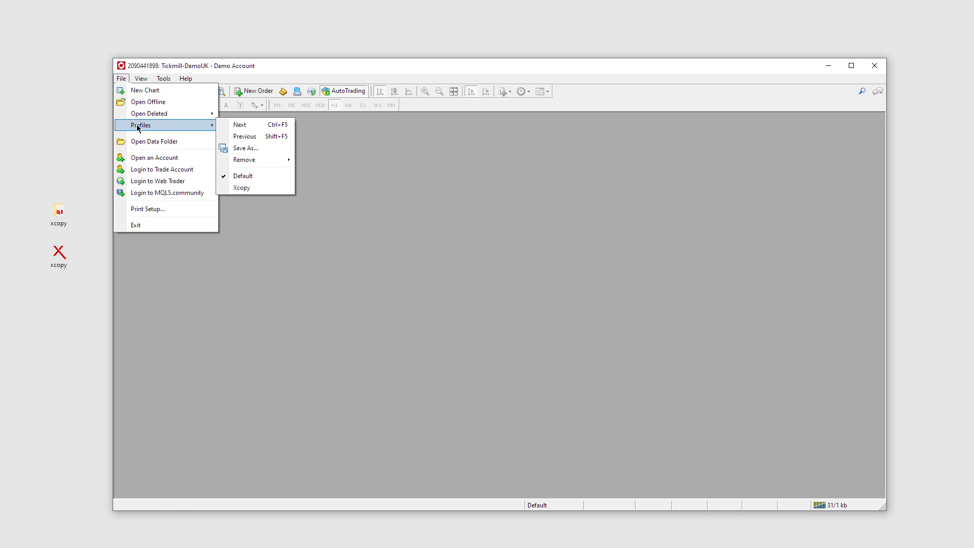
{"action": "mouse_move", "coordinate": [246, 163]}
{"action": "left_click", "coordinate": [316, 161]}
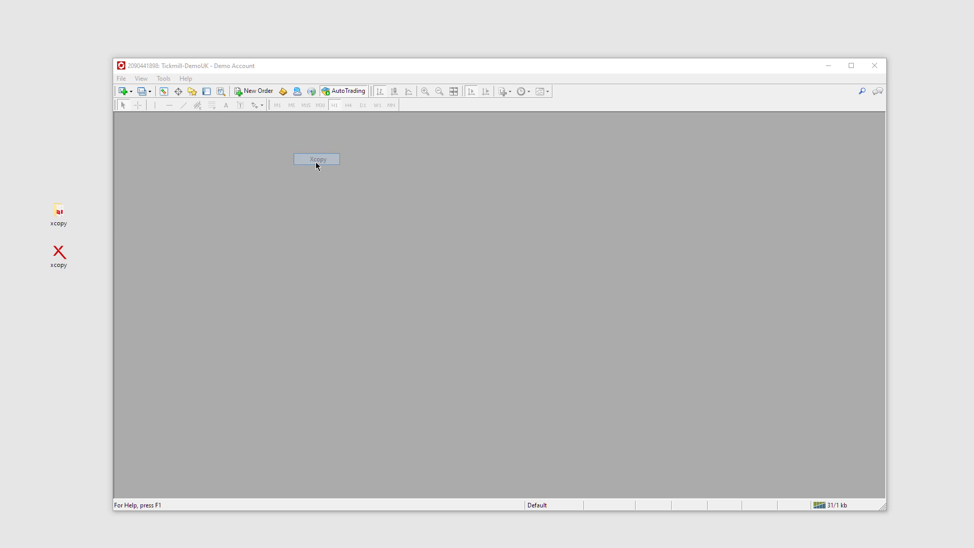
{"action": "left_click", "coordinate": [498, 313]}
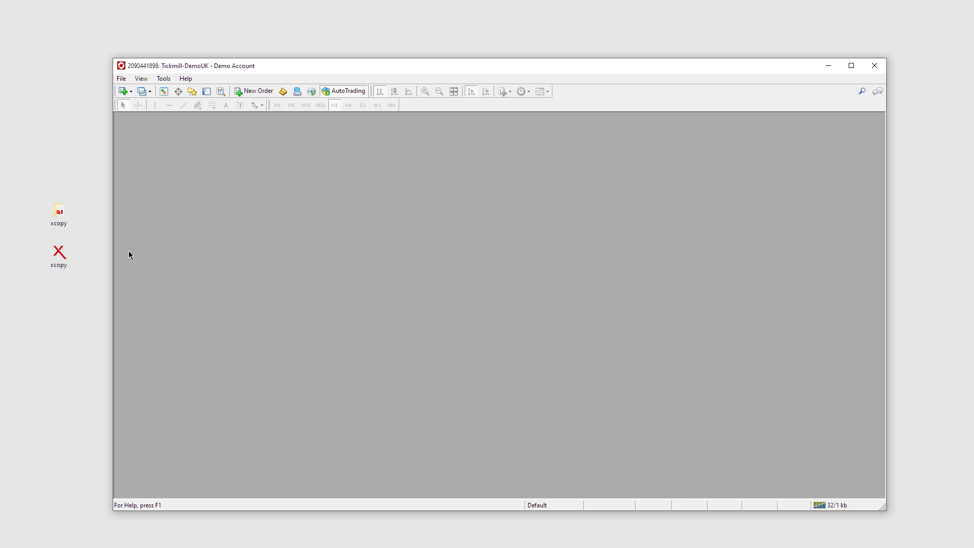
Step: Open the terminal's data folder in its own window, move it aside and close MetaTrader
{"action": "left_click", "coordinate": [122, 79]}
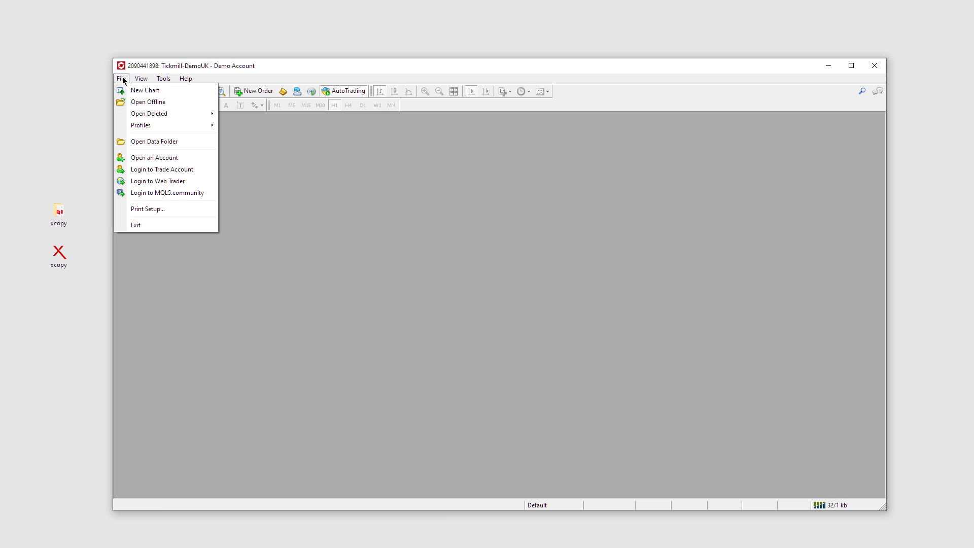
{"action": "left_click", "coordinate": [154, 145]}
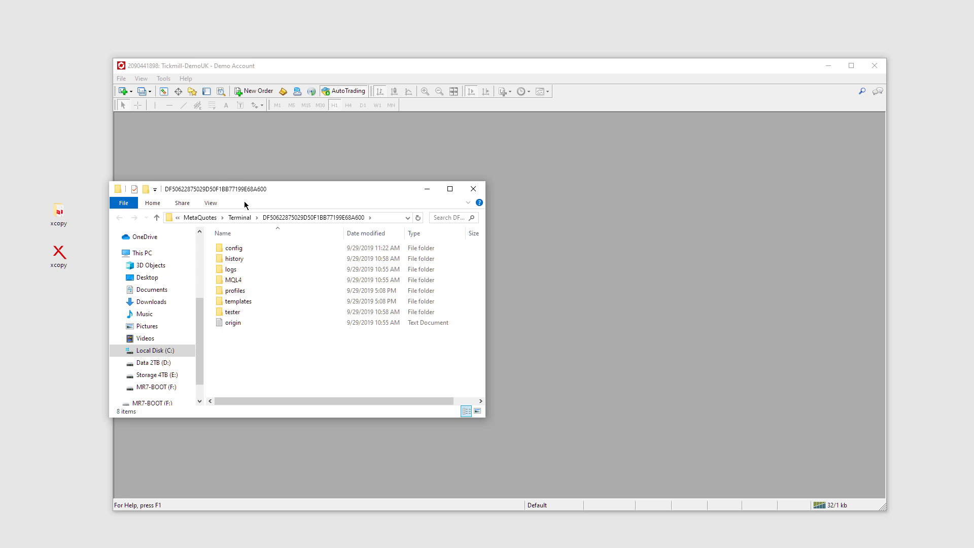
{"action": "left_click_drag", "start_coordinate": [283, 196], "coordinate": [694, 196]}
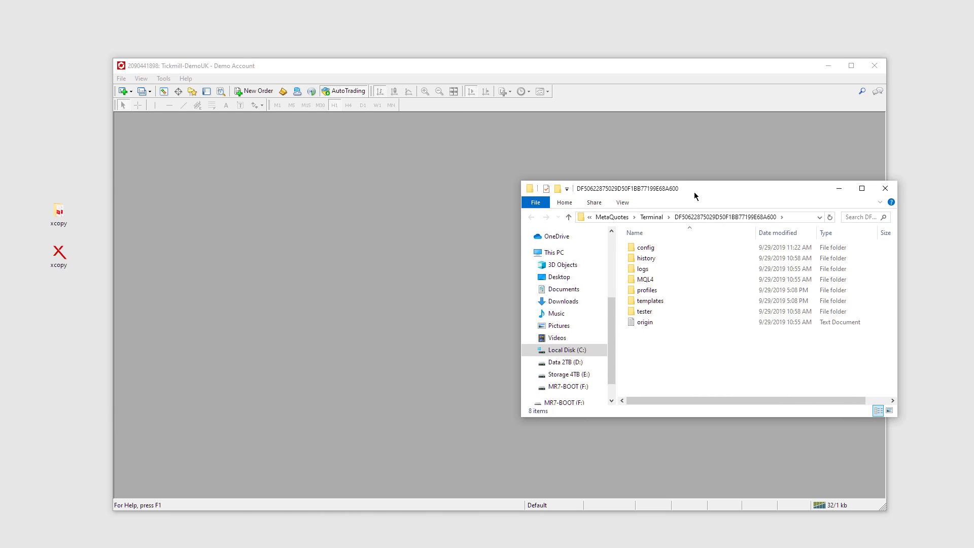
{"action": "left_click", "coordinate": [873, 67]}
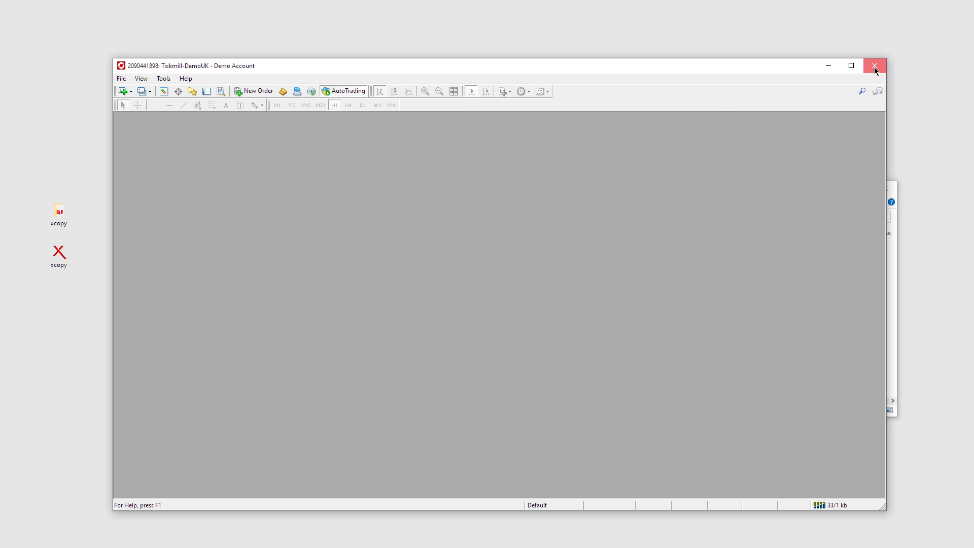
Step: Copy the MQL4, profiles and templates folders from the desktop xcopy folder into the terminal's data folder, replacing the existing files
{"action": "double_click", "coordinate": [62, 212]}
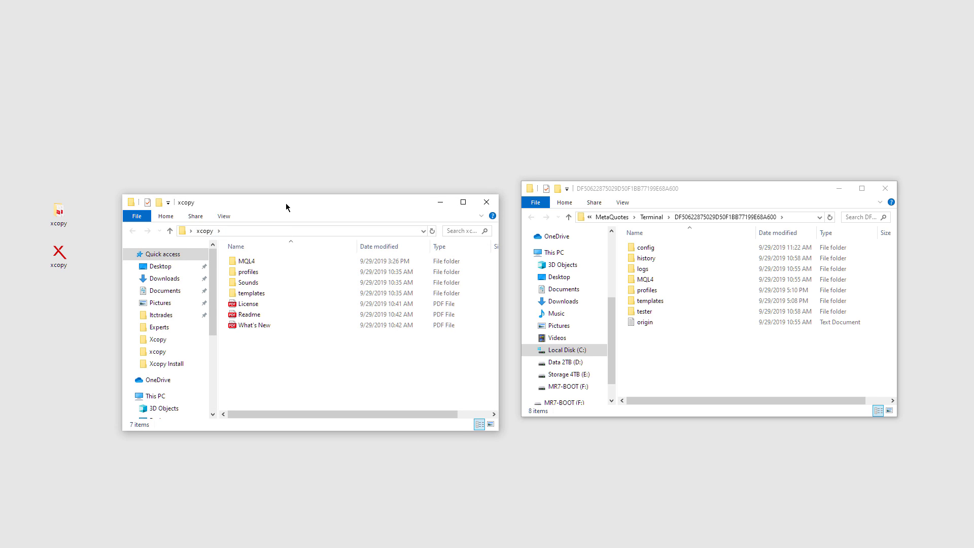
{"action": "left_click_drag", "start_coordinate": [286, 207], "coordinate": [296, 195]}
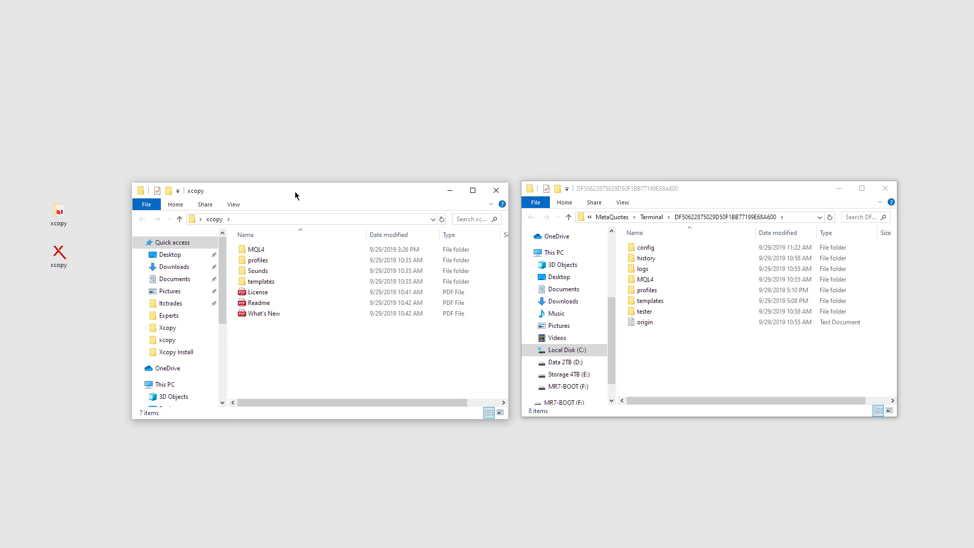
{"action": "left_click", "coordinate": [259, 249]}
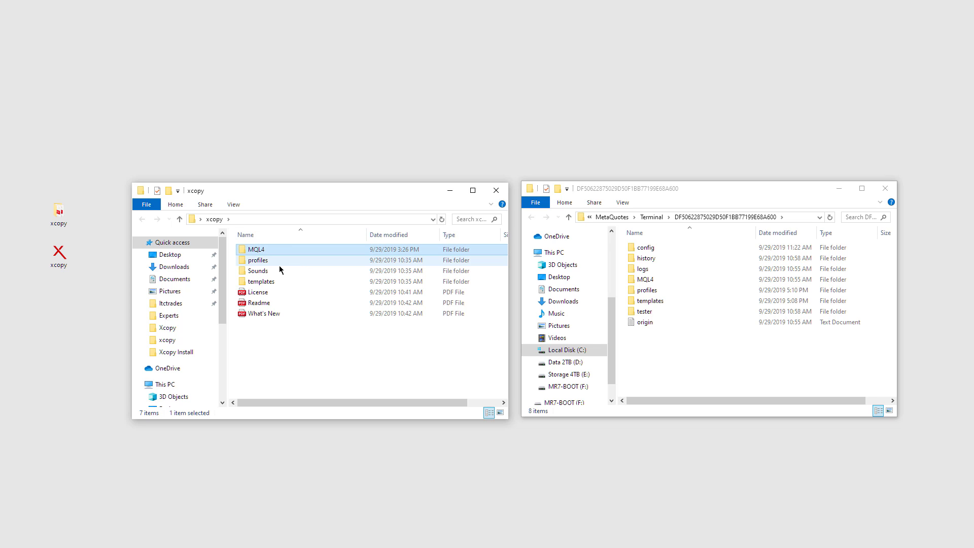
{"action": "left_click", "coordinate": [262, 260], "text": "ctrl"}
{"action": "left_click", "coordinate": [269, 281], "text": "ctrl"}
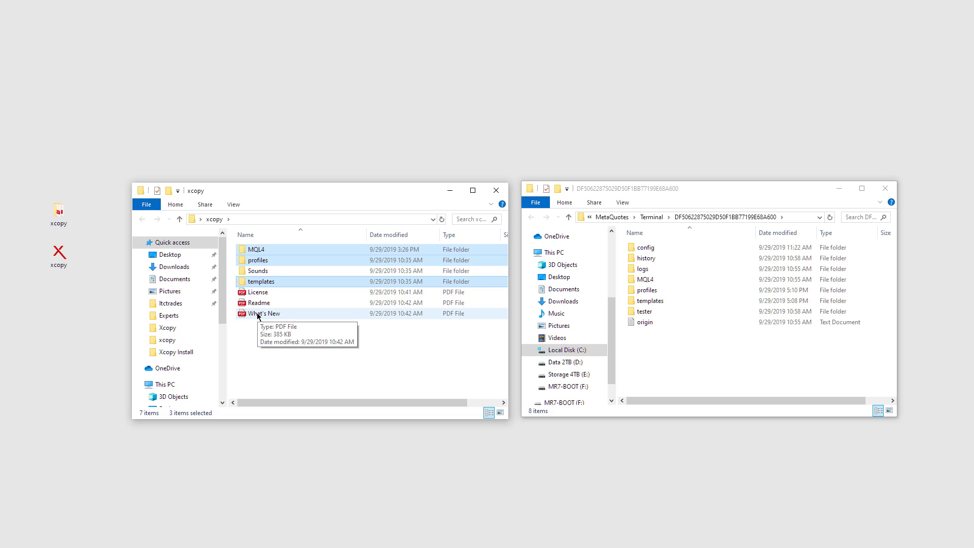
{"action": "right_click", "coordinate": [266, 252]}
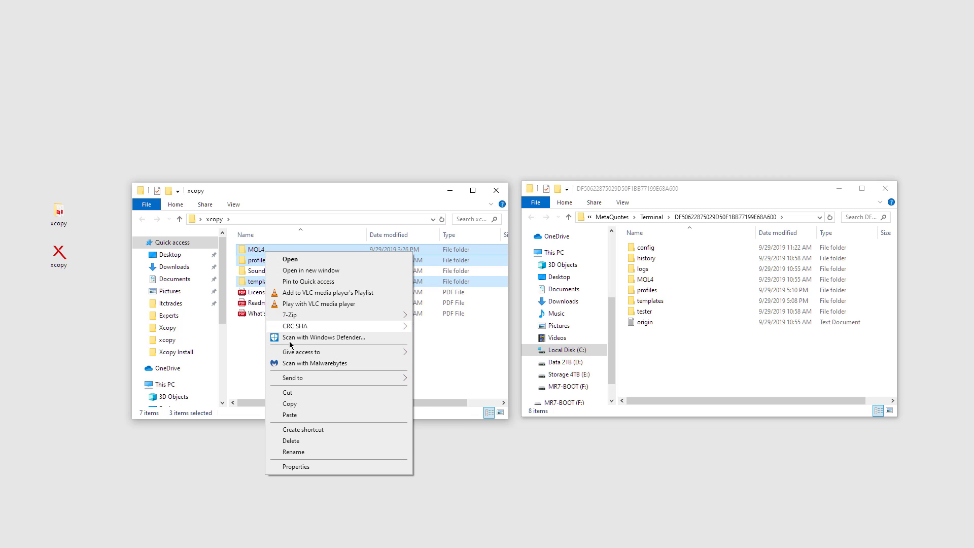
{"action": "left_click", "coordinate": [300, 403]}
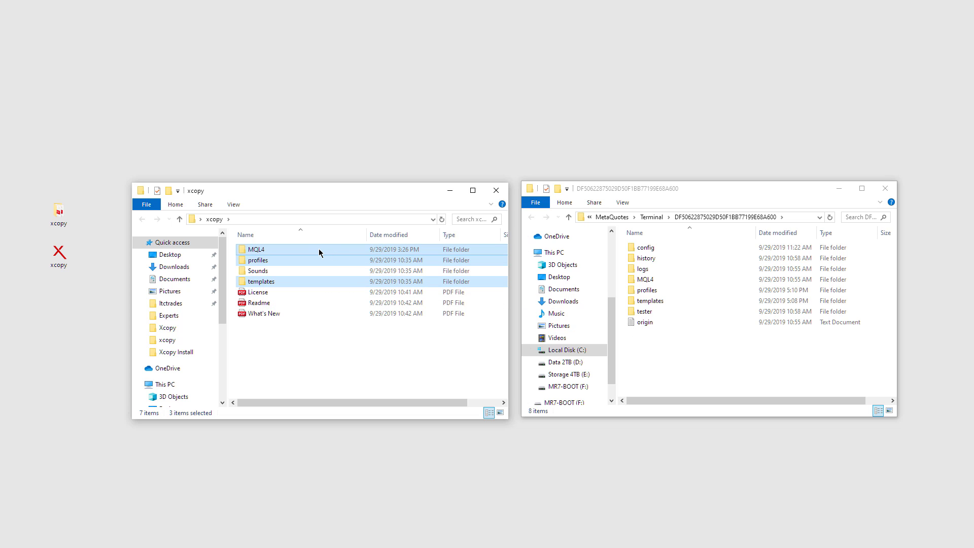
{"action": "right_click", "coordinate": [683, 347]}
{"action": "left_click", "coordinate": [722, 417]}
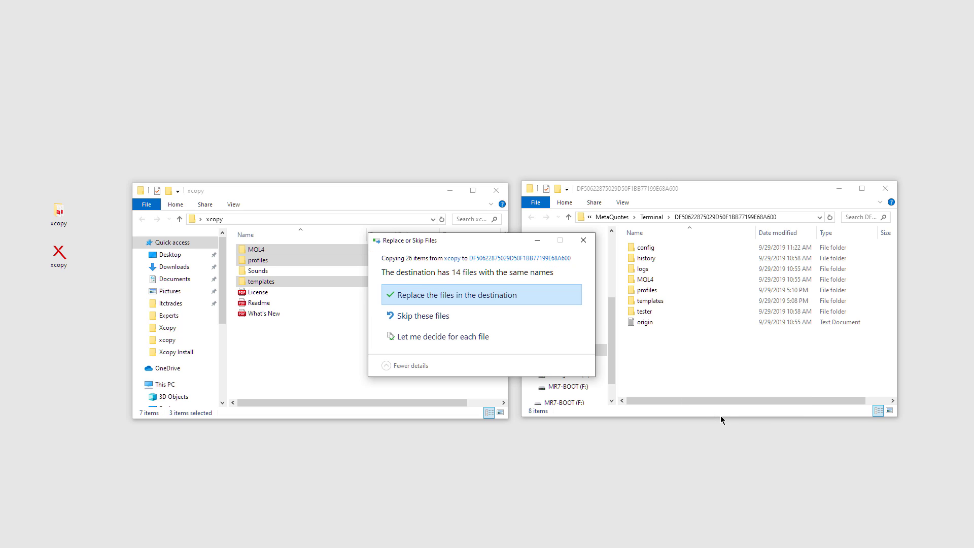
{"action": "left_click", "coordinate": [460, 300]}
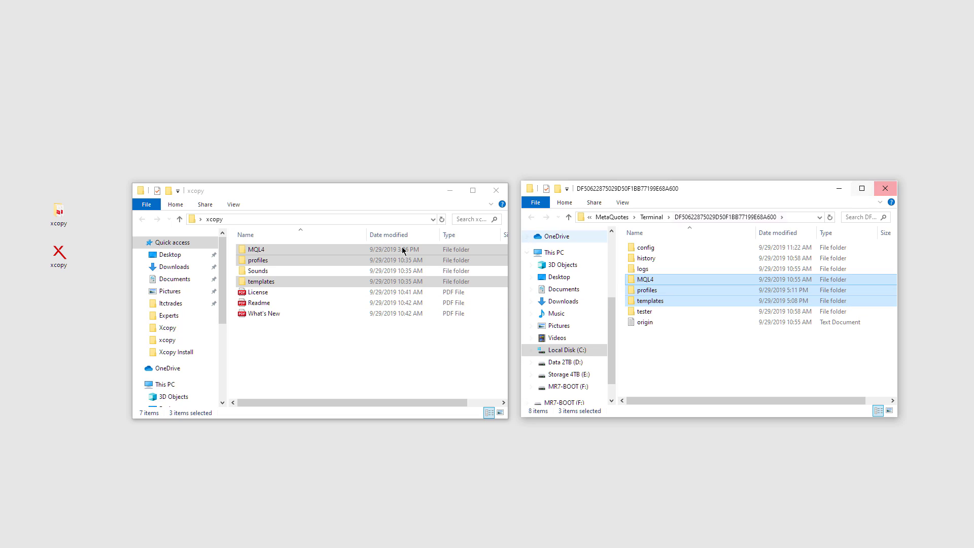
Step: Copy the Sounds folder from xcopy into C:\MT4\S2, replacing the existing files, and close both folder windows
{"action": "left_click", "coordinate": [267, 272]}
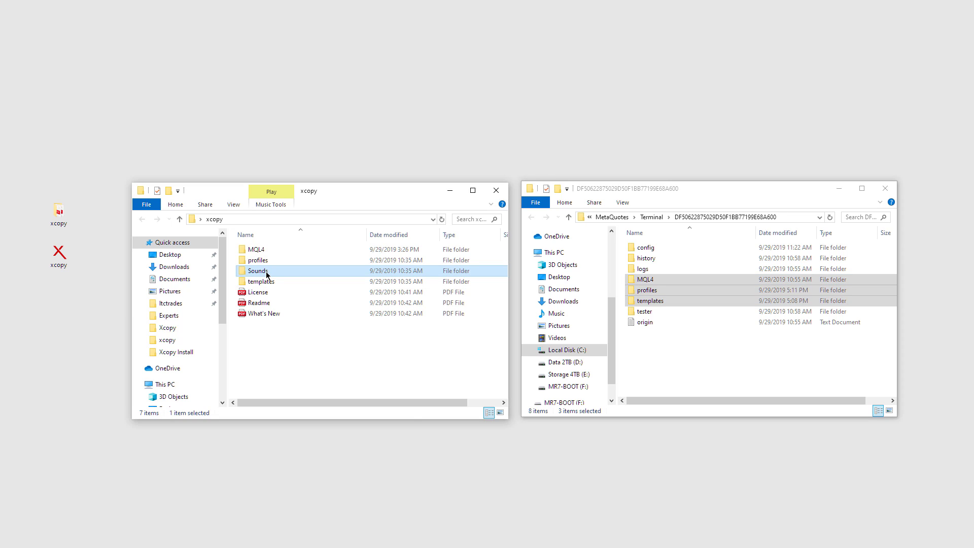
{"action": "right_click", "coordinate": [267, 274]}
{"action": "left_click", "coordinate": [297, 492]}
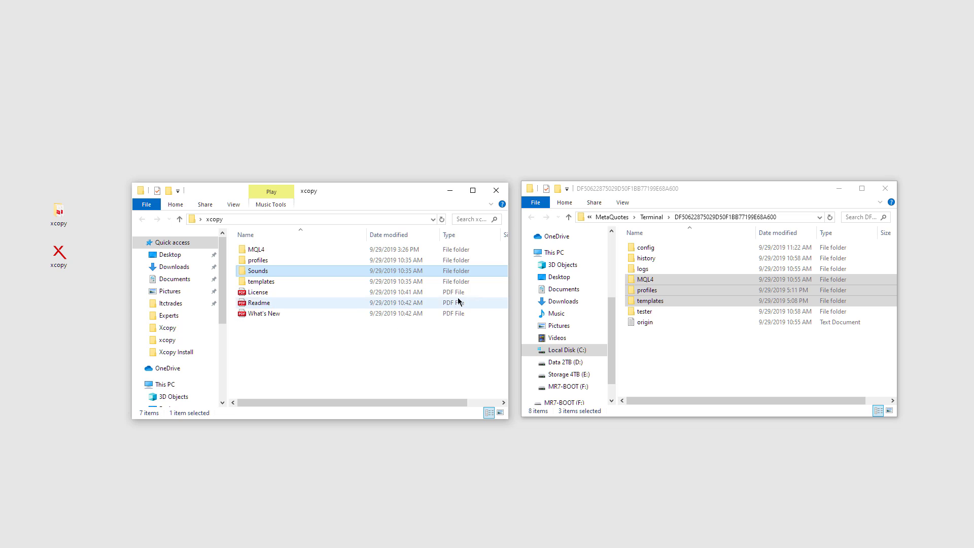
{"action": "left_click", "coordinate": [577, 350]}
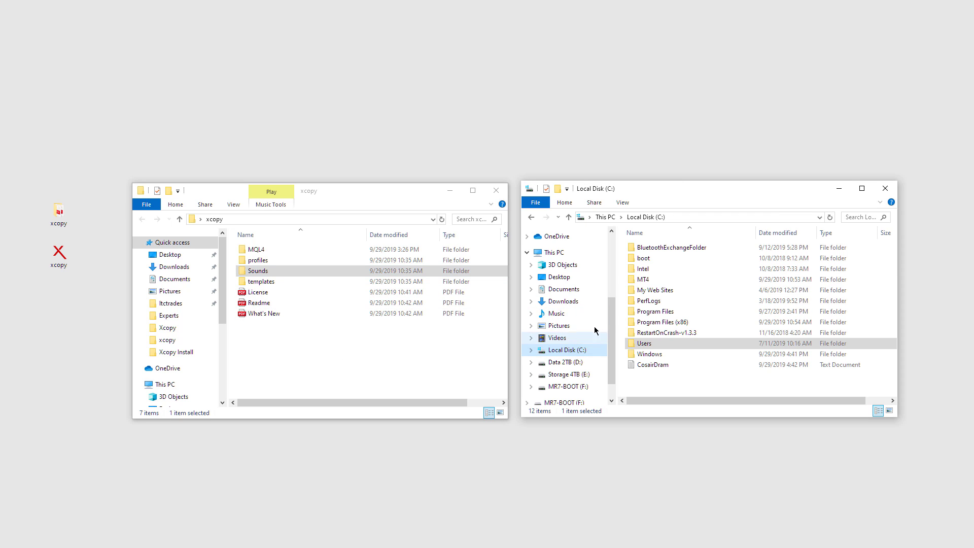
{"action": "double_click", "coordinate": [642, 281]}
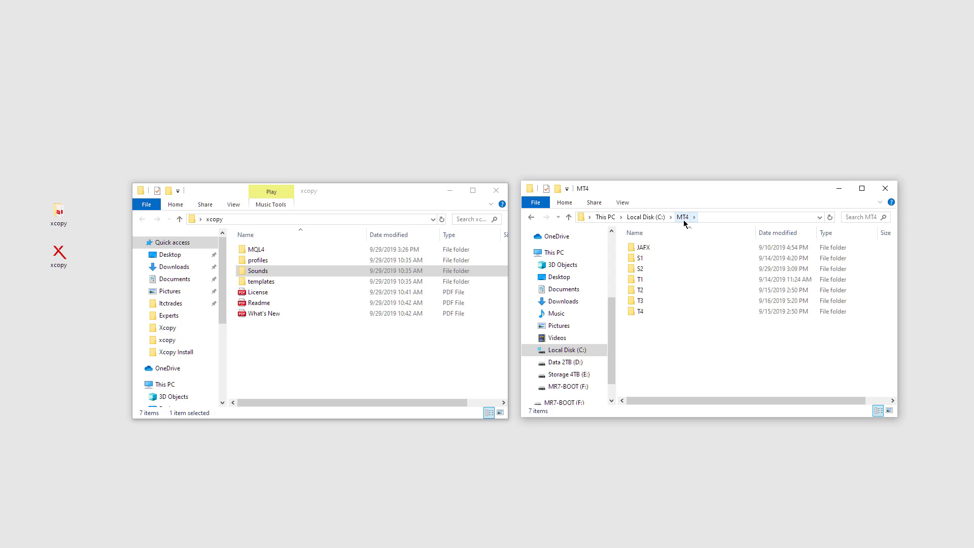
{"action": "double_click", "coordinate": [640, 269]}
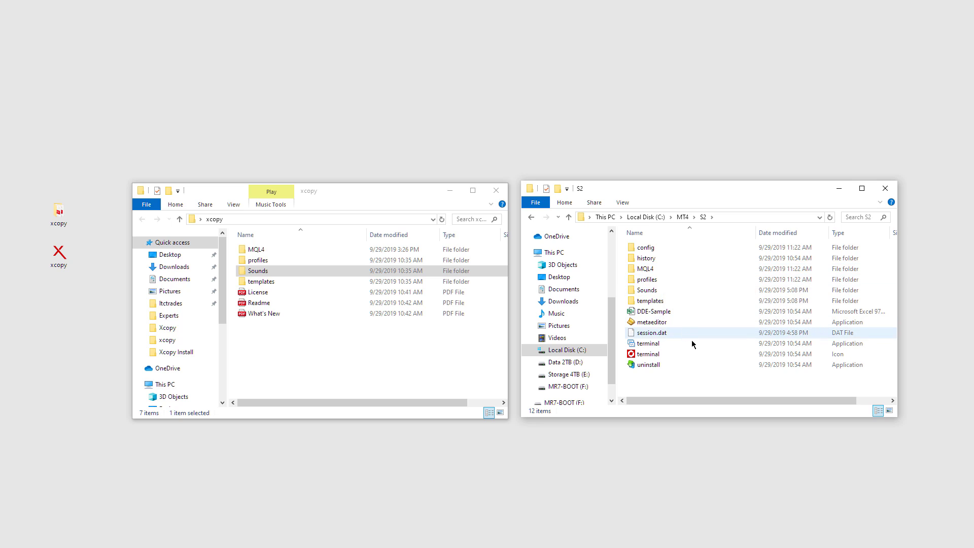
{"action": "right_click", "coordinate": [697, 388]}
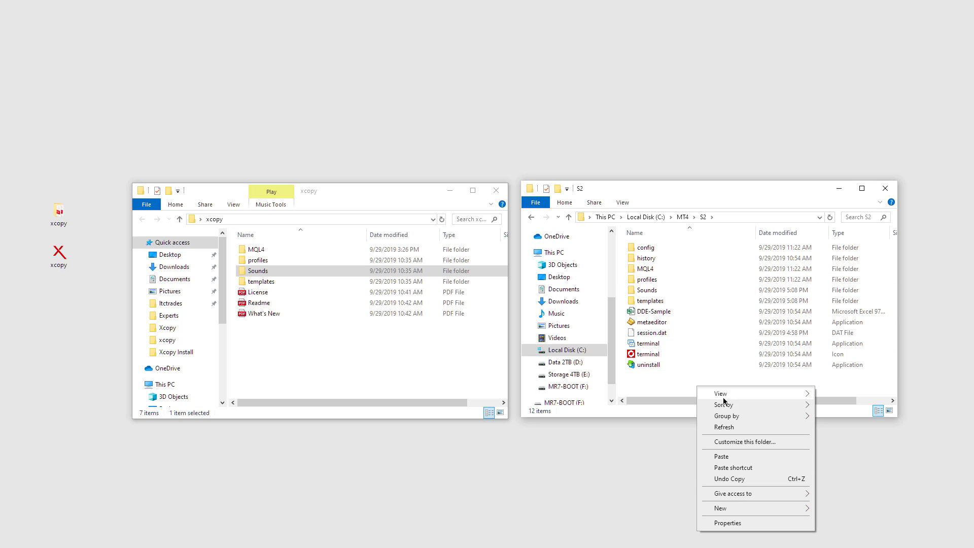
{"action": "left_click", "coordinate": [730, 458]}
{"action": "left_click", "coordinate": [495, 299]}
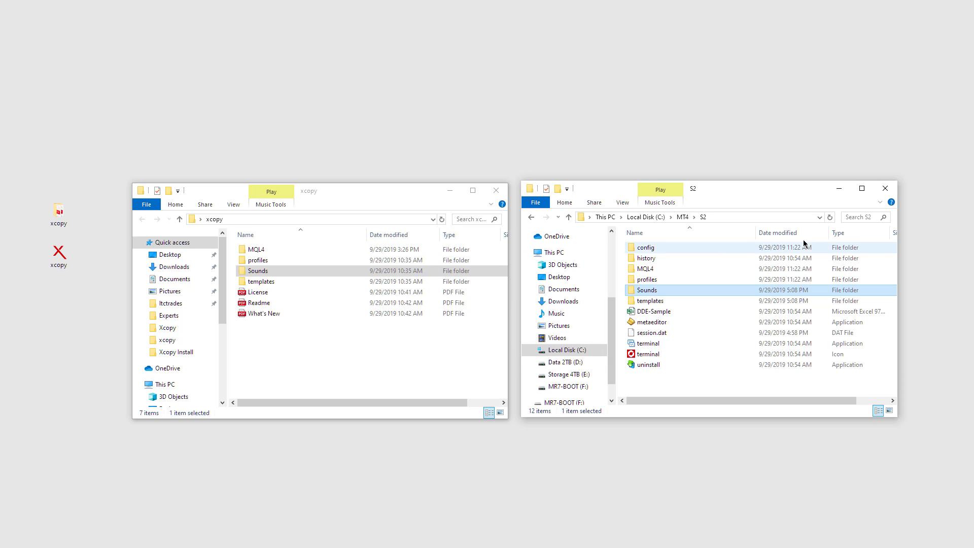
{"action": "left_click", "coordinate": [884, 189]}
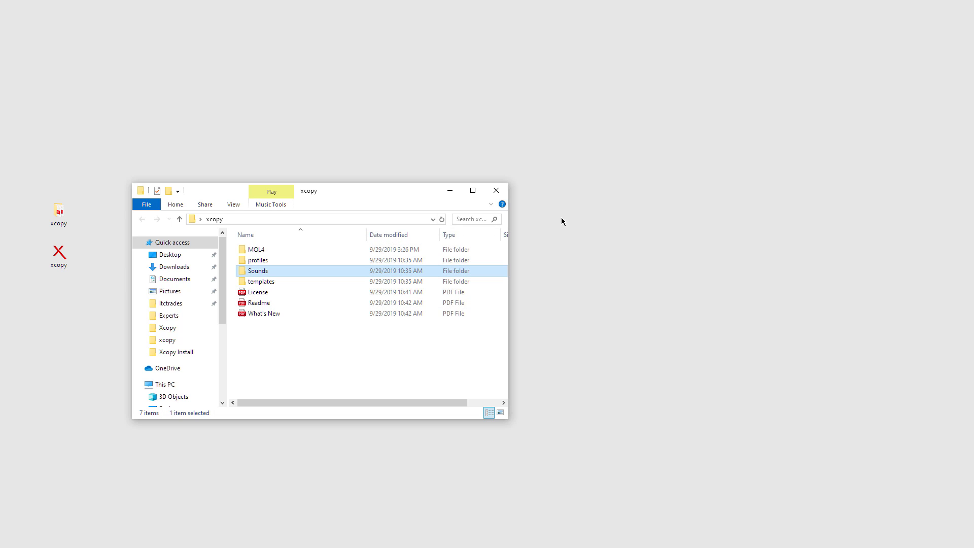
{"action": "left_click", "coordinate": [499, 194]}
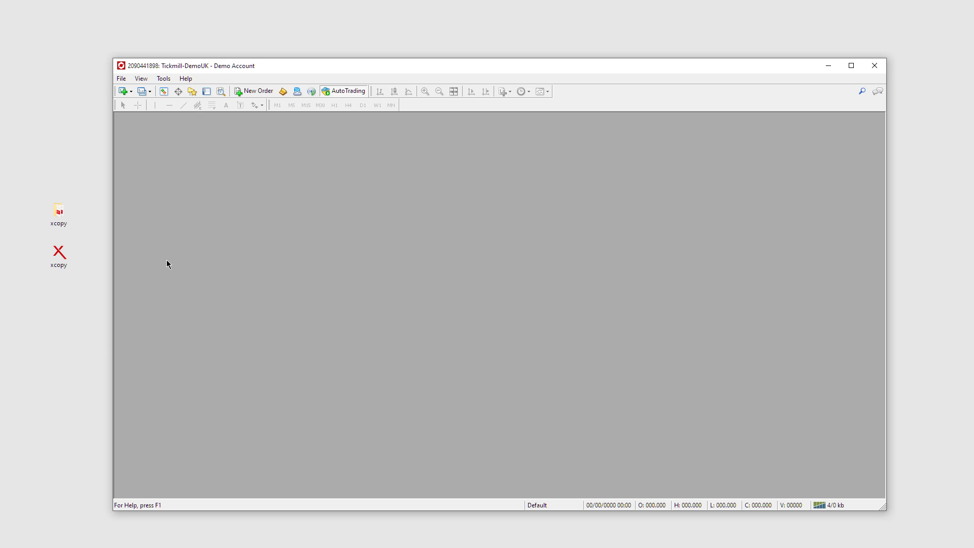
Step: Check the terminal's Expert Advisors and Charts options, leave event sounds disabled, and accept the options
{"action": "left_click", "coordinate": [162, 79]}
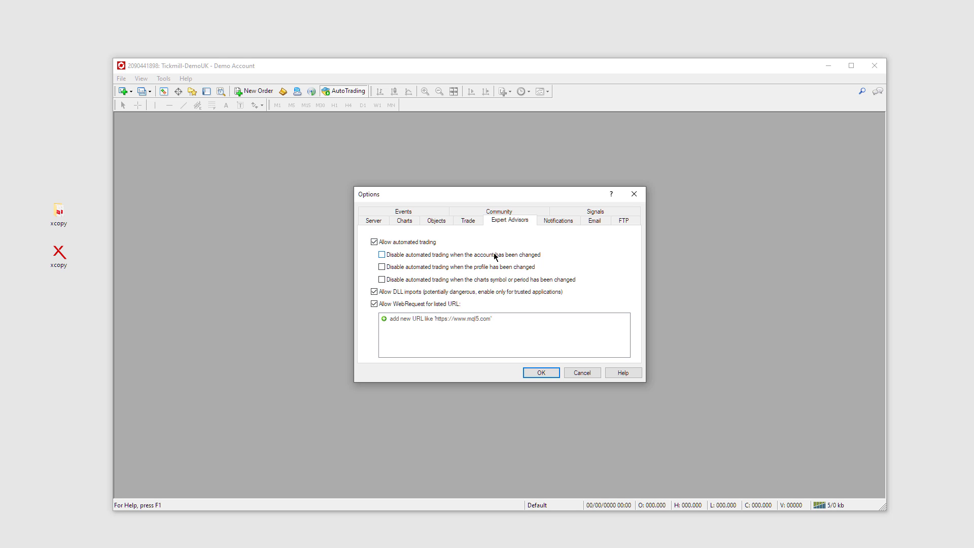
{"action": "left_click", "coordinate": [403, 221]}
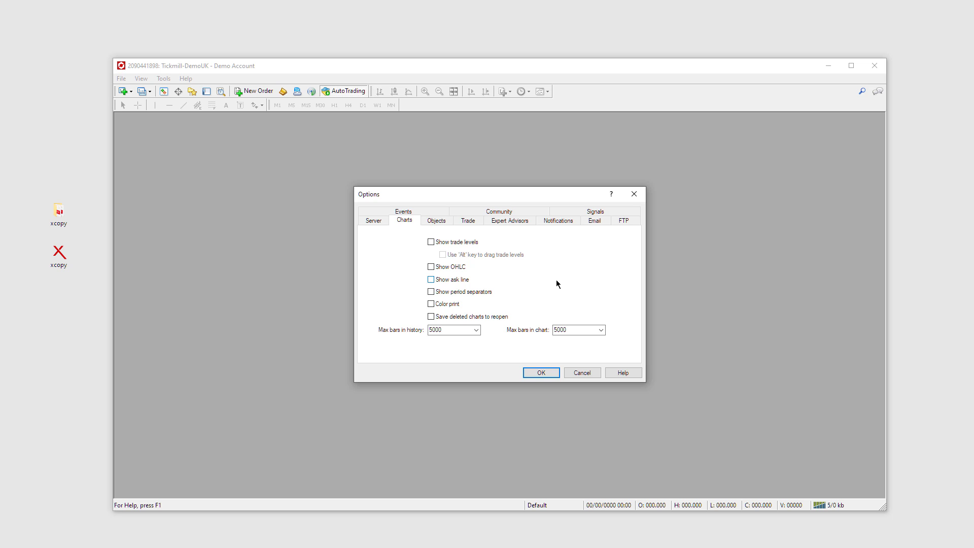
{"action": "left_click", "coordinate": [413, 210]}
{"action": "left_click", "coordinate": [405, 242]}
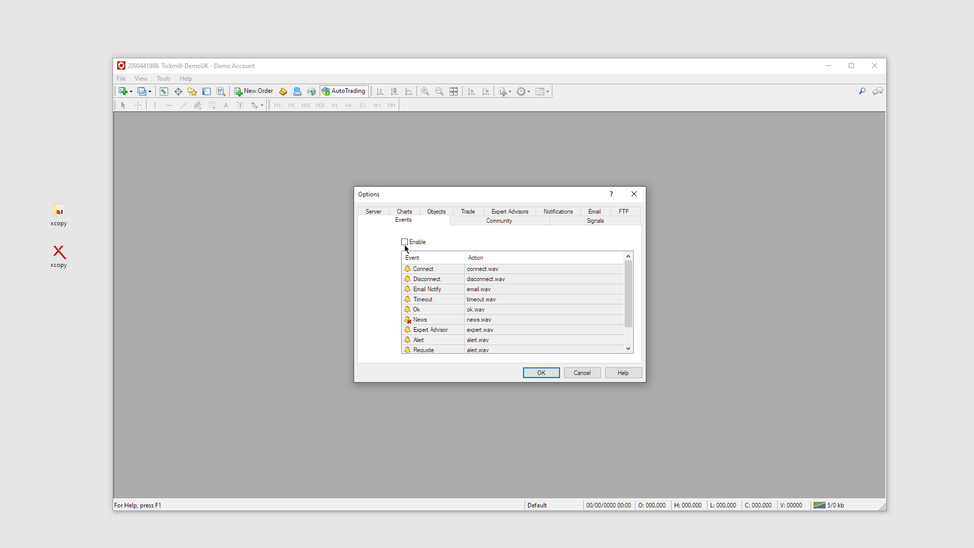
{"action": "left_click", "coordinate": [539, 372]}
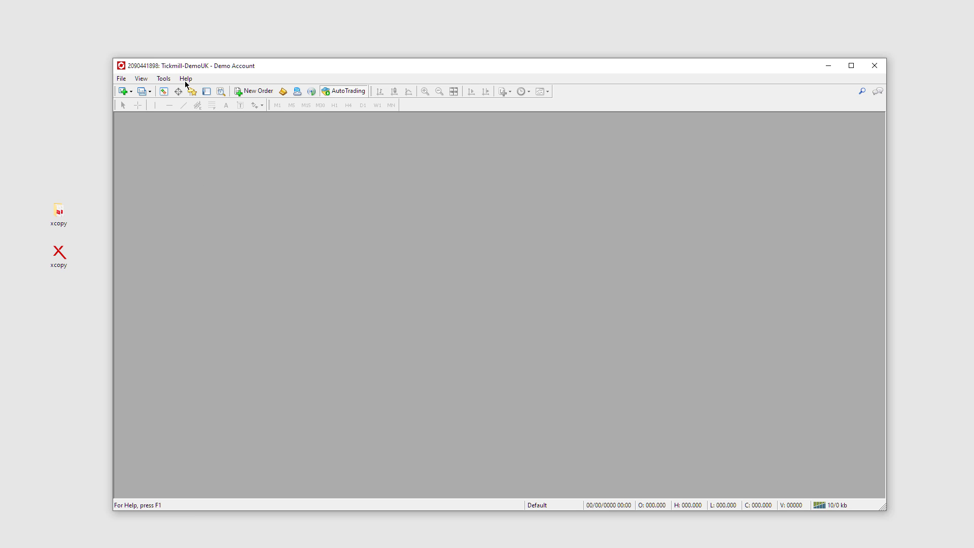
Step: Load the Xcopy chart profile and dismiss the alert asking for a phone number
{"action": "left_click", "coordinate": [121, 78]}
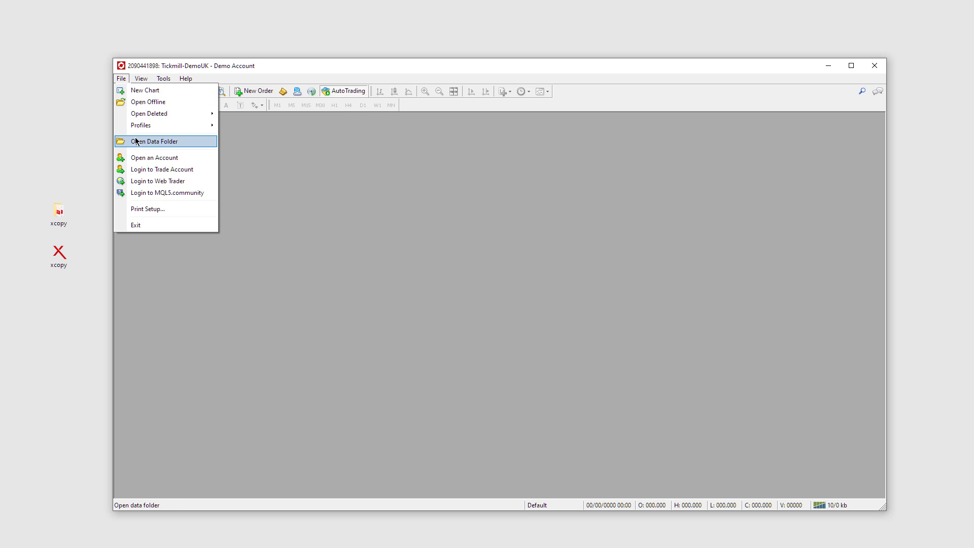
{"action": "mouse_move", "coordinate": [142, 125]}
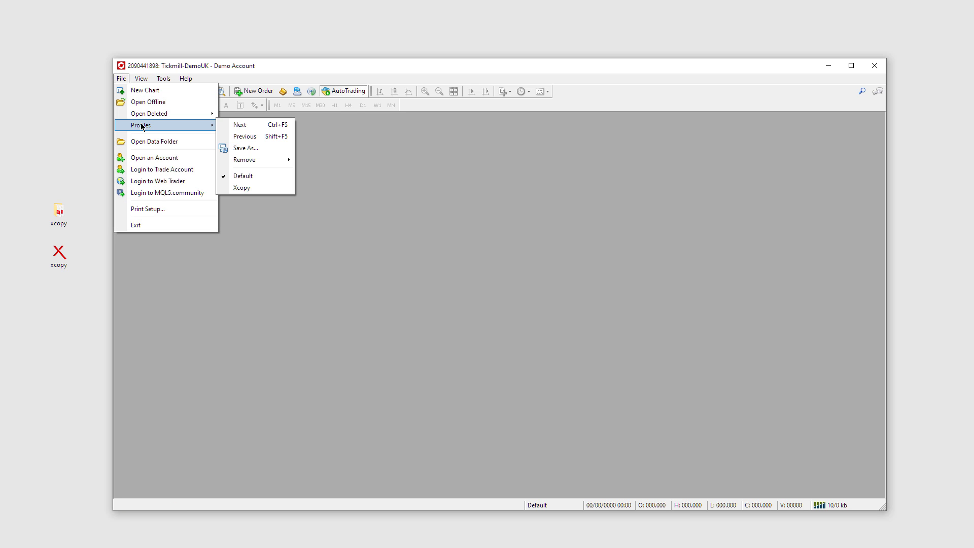
{"action": "left_click", "coordinate": [269, 187]}
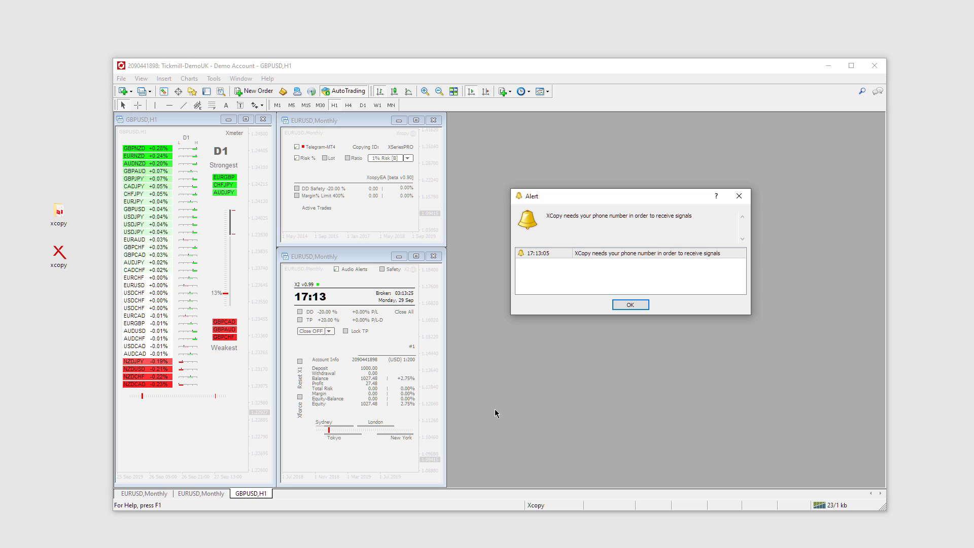
{"action": "left_click", "coordinate": [629, 305]}
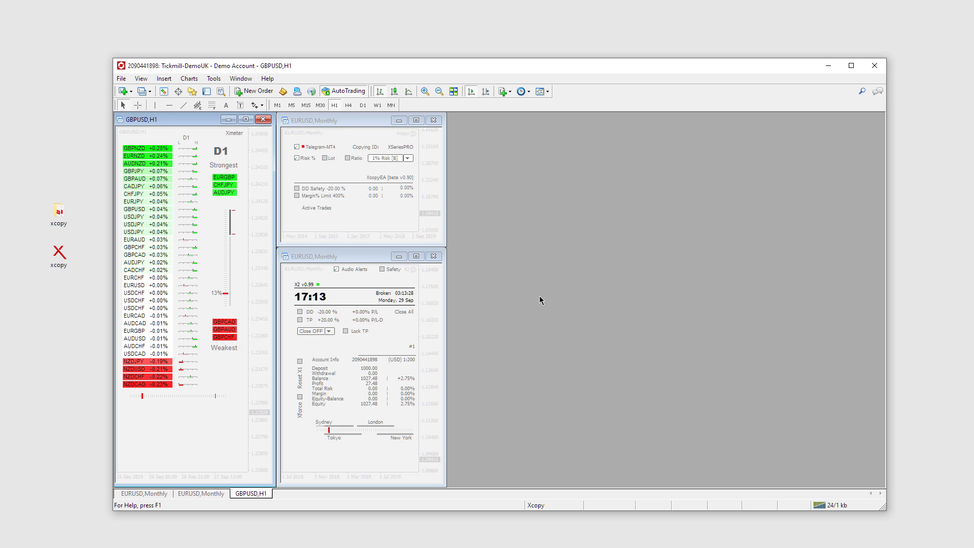
Step: Enter the Telegram phone number without the plus sign in the Xcopy expert's inputs and accept them
{"action": "left_click", "coordinate": [414, 138]}
{"action": "left_click", "coordinate": [413, 134]}
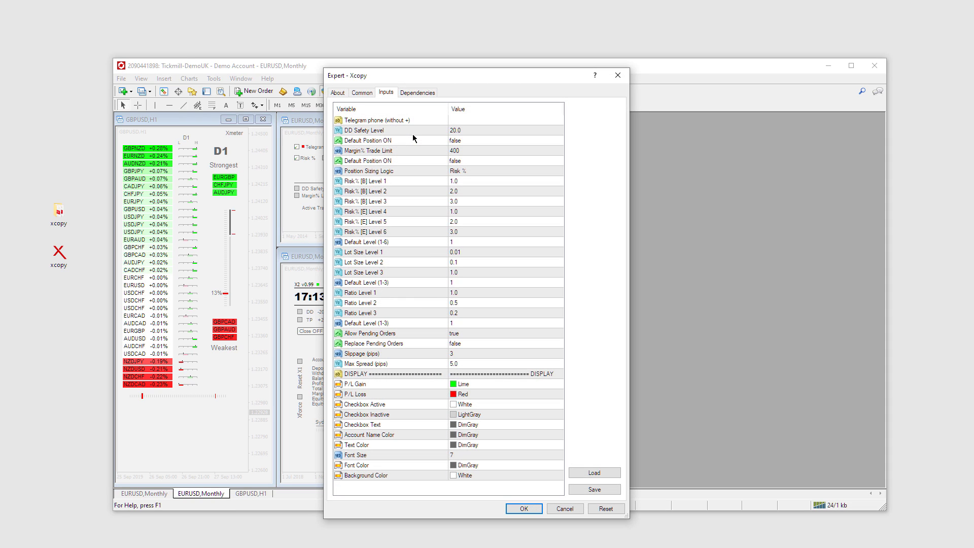
{"action": "left_click", "coordinate": [467, 120]}
{"action": "left_click", "coordinate": [466, 120]}
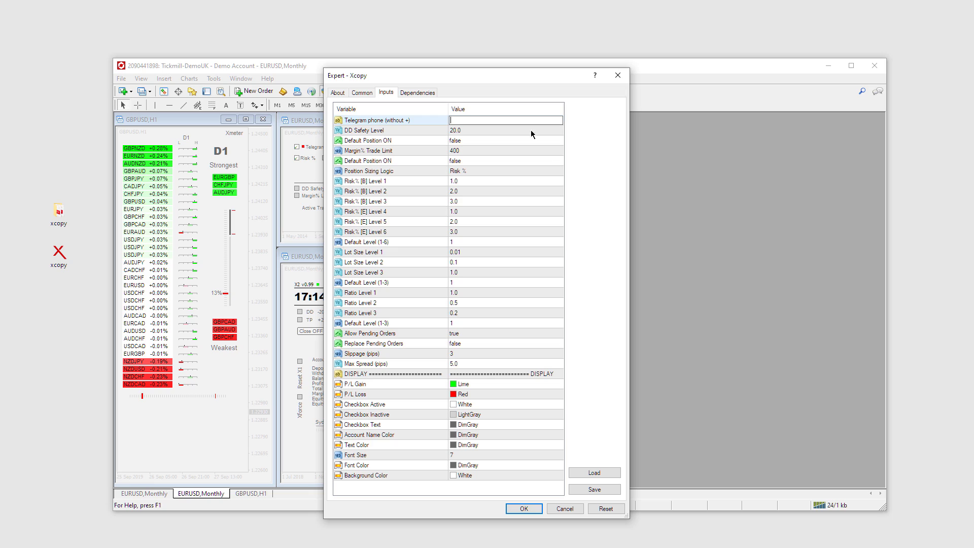
{"action": "key", "text": "ctrl+v"}
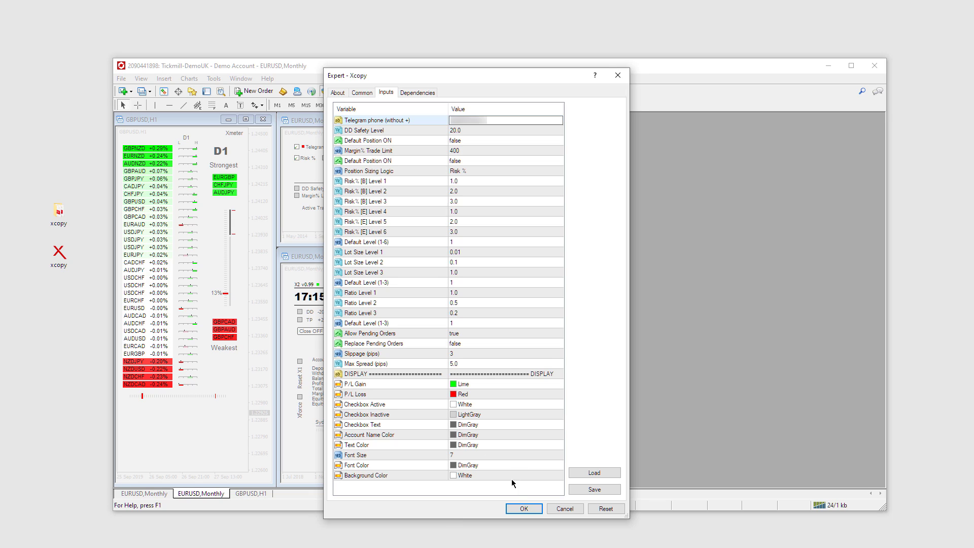
{"action": "left_click", "coordinate": [532, 510]}
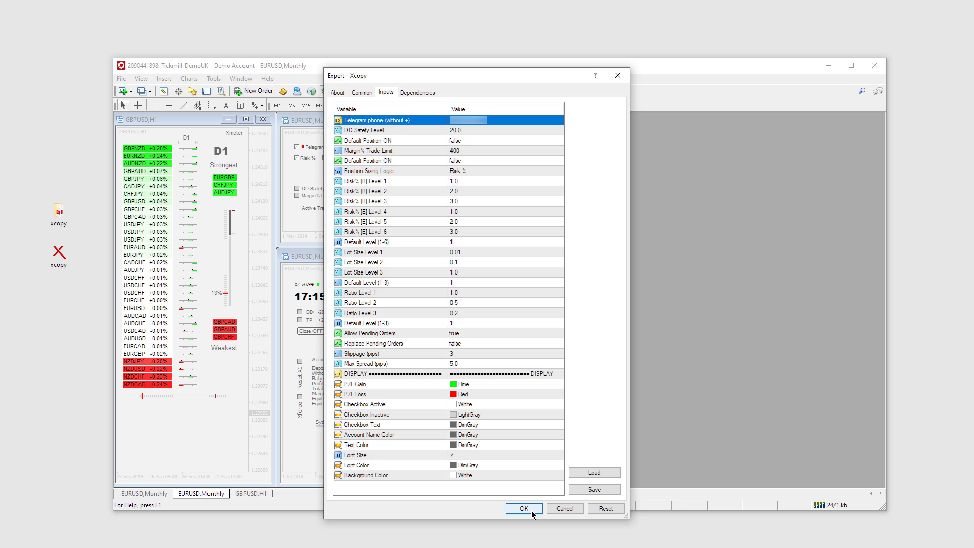
{"action": "left_click", "coordinate": [531, 510]}
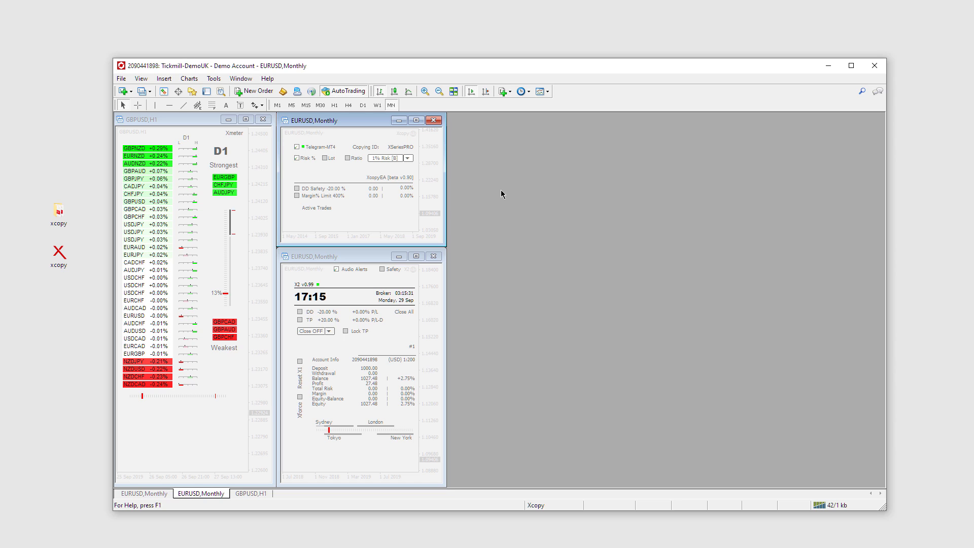
Step: Activate the Xmeter, X2 and Xcopy charts in turn, and switch Xcopy's Telegram-MT4 option off and back on
{"action": "left_click", "coordinate": [245, 220]}
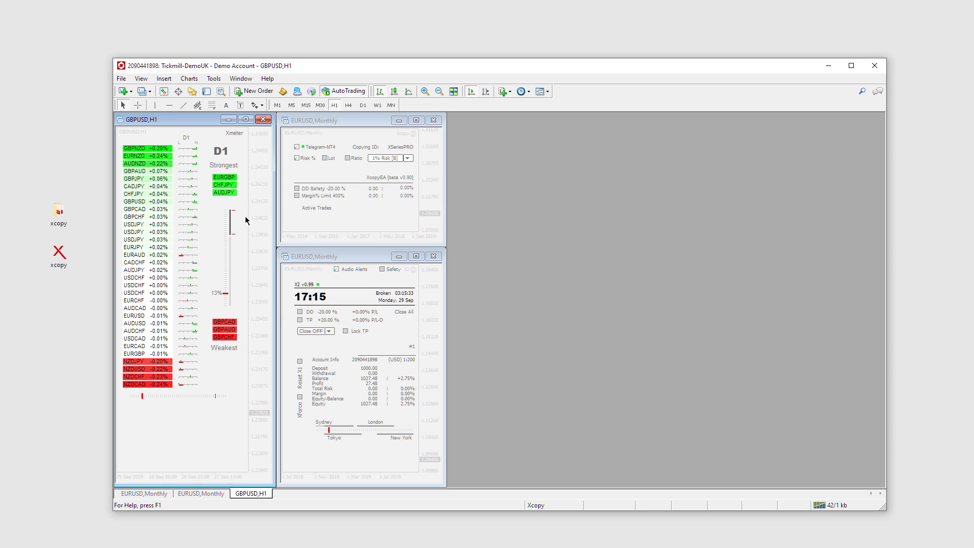
{"action": "left_click", "coordinate": [318, 352]}
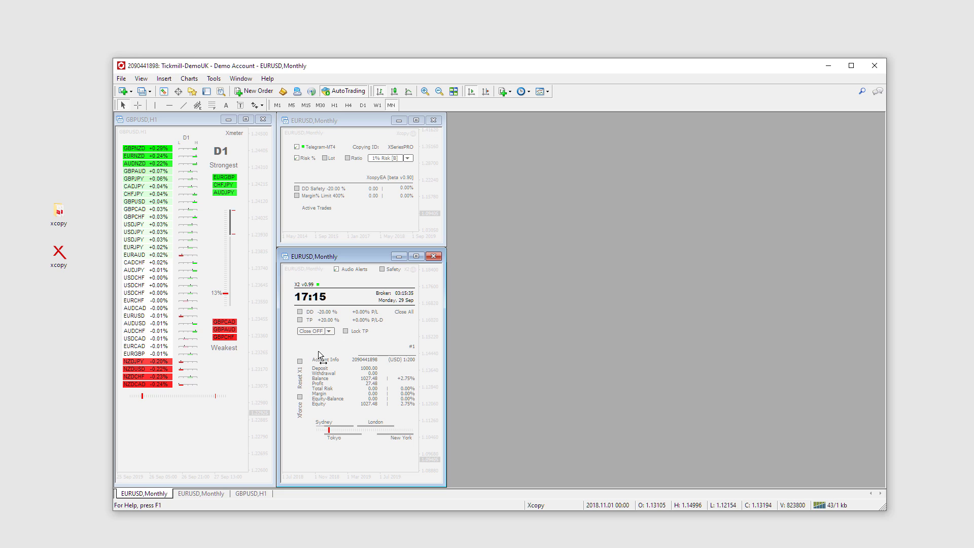
{"action": "left_click", "coordinate": [389, 204]}
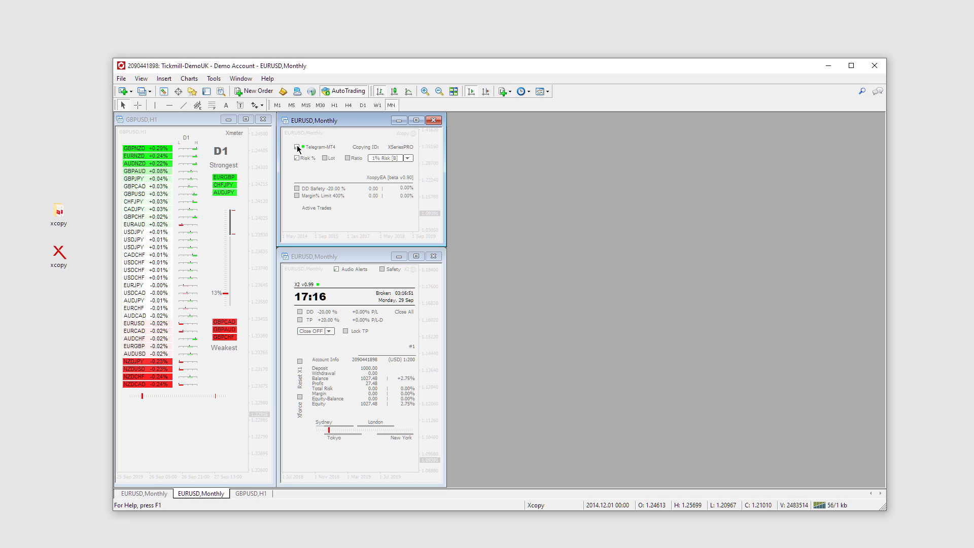
{"action": "left_click", "coordinate": [297, 147]}
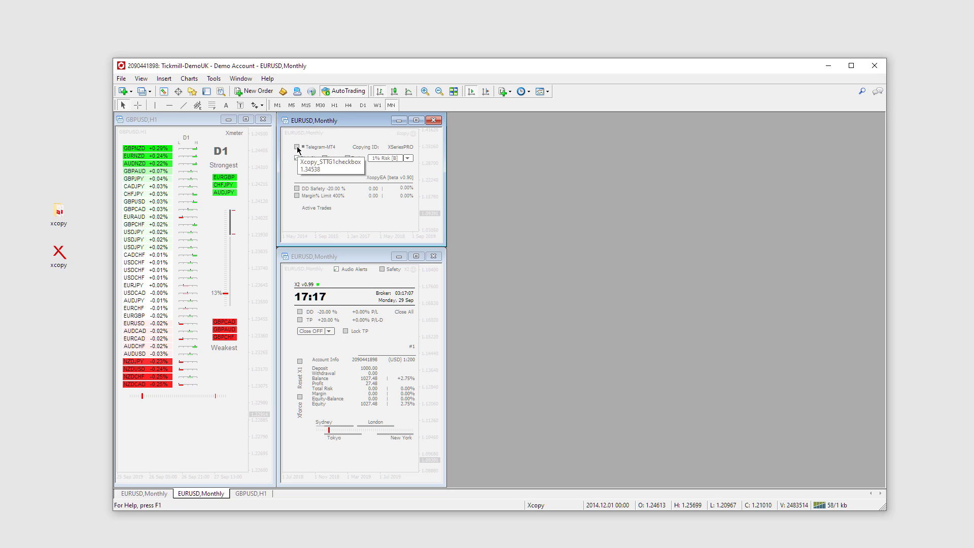
{"action": "left_click", "coordinate": [297, 147]}
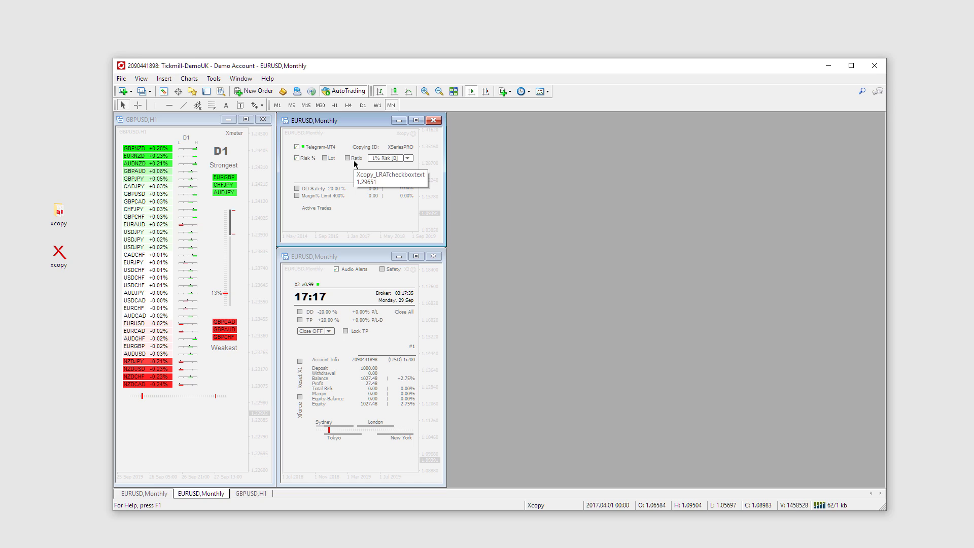
Step: Examine the Risk % levels available in the Xcopy chart, keeping the 1% Risk [B] selection
{"action": "left_click", "coordinate": [408, 158]}
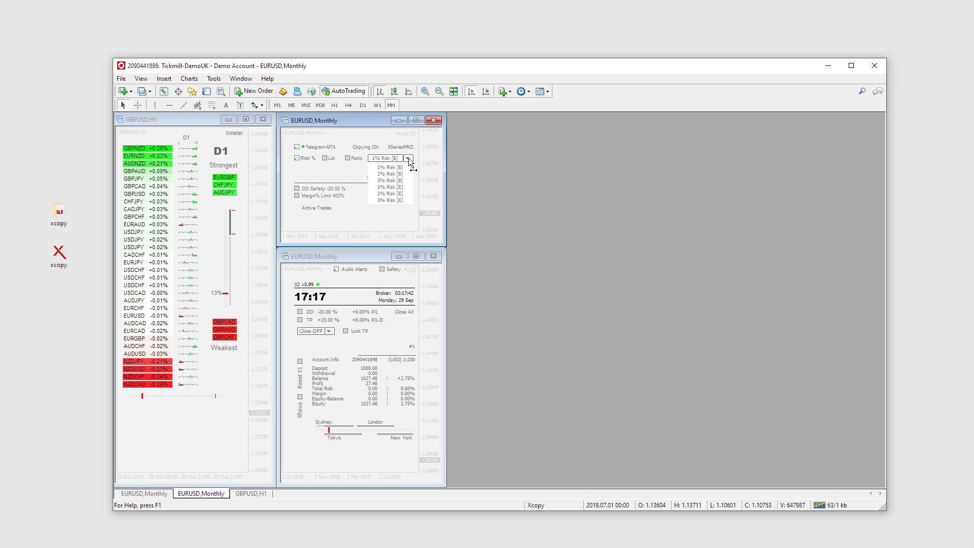
{"action": "left_click", "coordinate": [408, 159]}
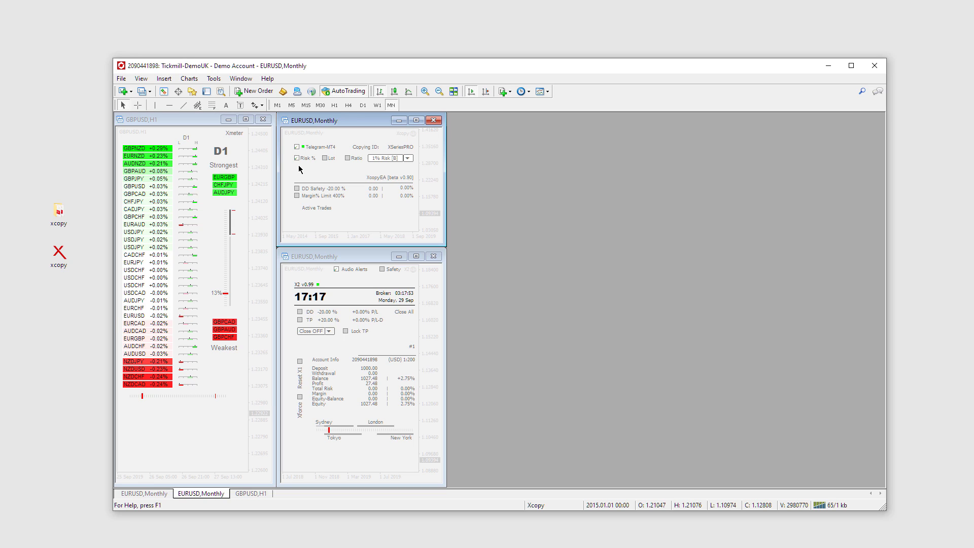
{"action": "left_click", "coordinate": [407, 158]}
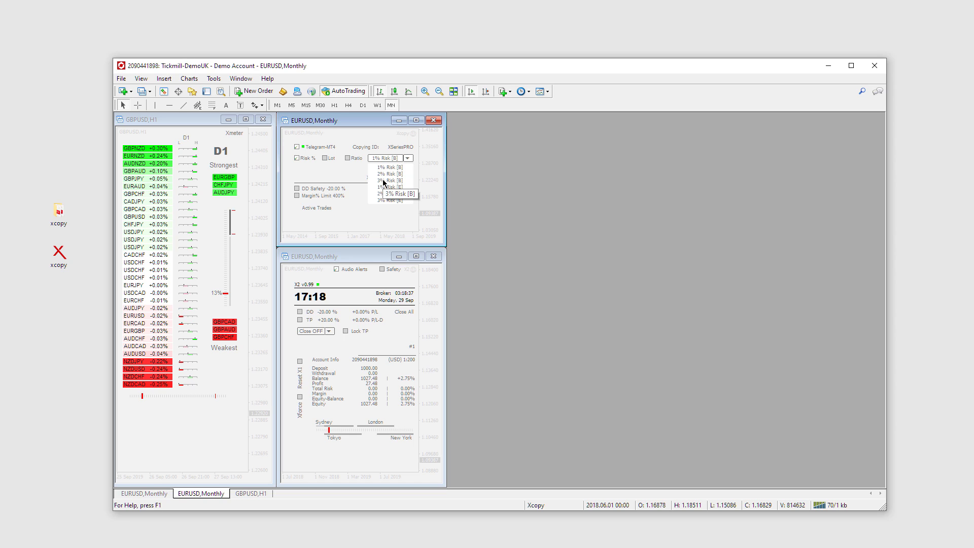
{"action": "left_click", "coordinate": [406, 158]}
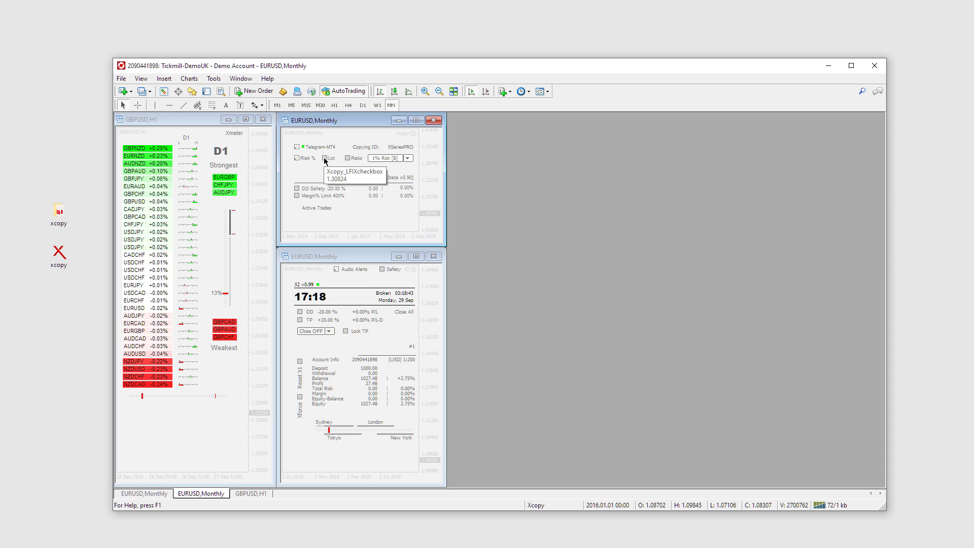
Step: Try Xcopy's Lot sizing and view its lot sizes, try Ratio sizing, and return to Risk %
{"action": "left_click", "coordinate": [325, 159]}
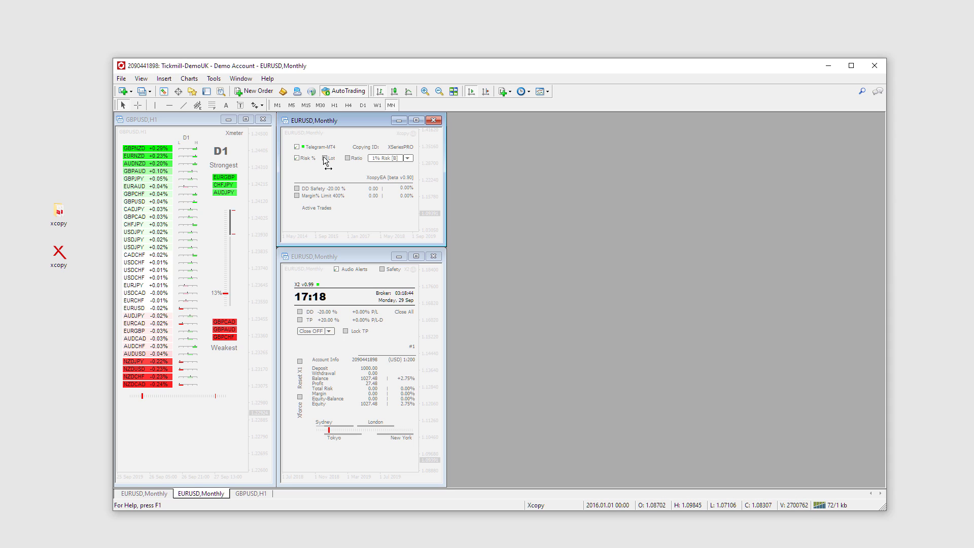
{"action": "left_click", "coordinate": [408, 159]}
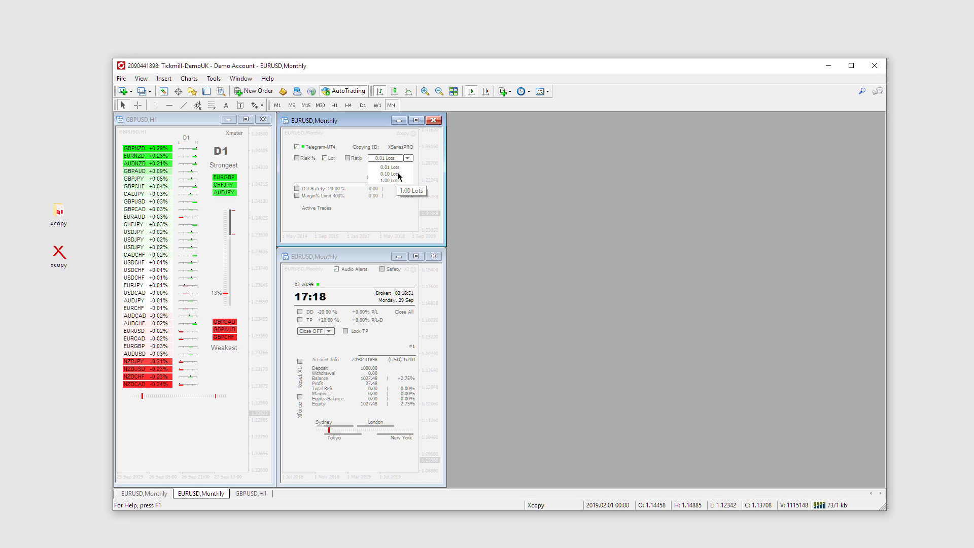
{"action": "left_click", "coordinate": [408, 158]}
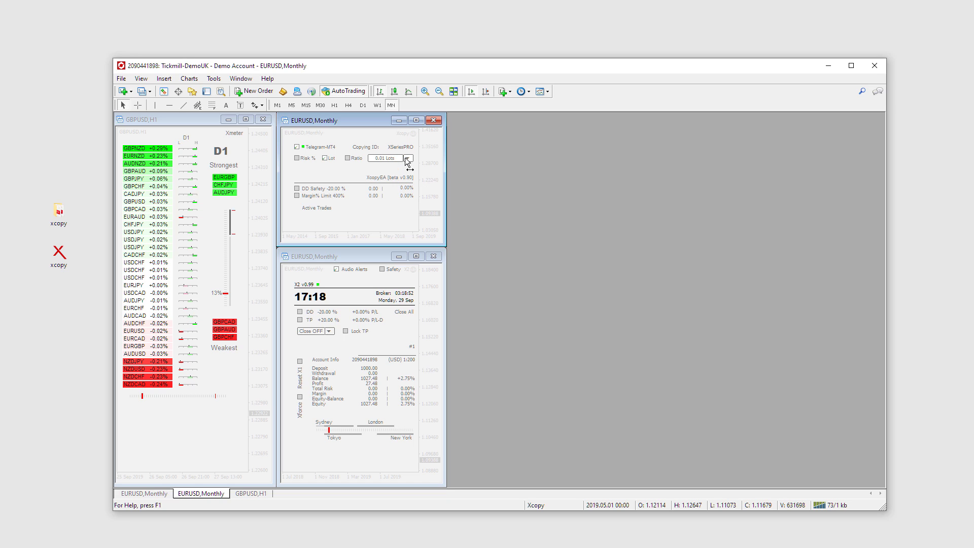
{"action": "left_click", "coordinate": [351, 160]}
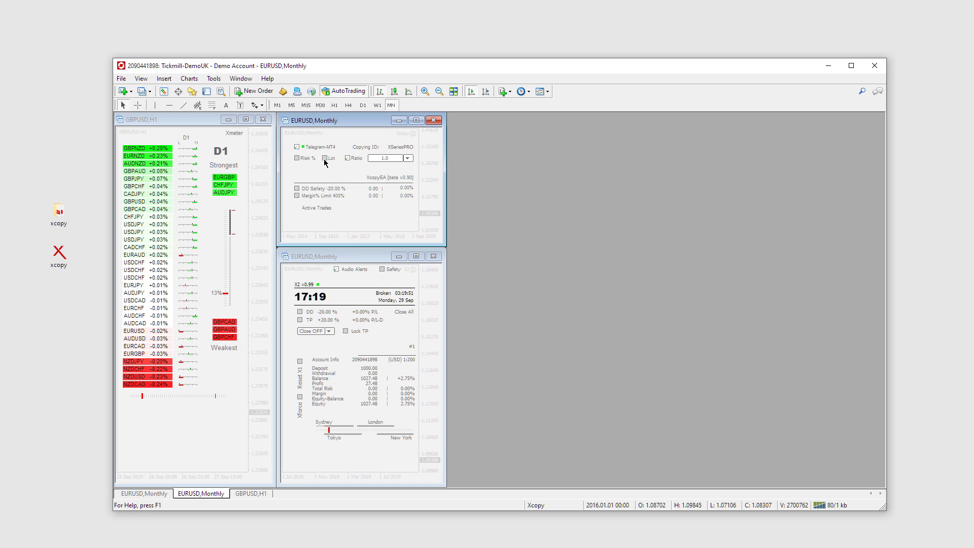
{"action": "left_click", "coordinate": [297, 159]}
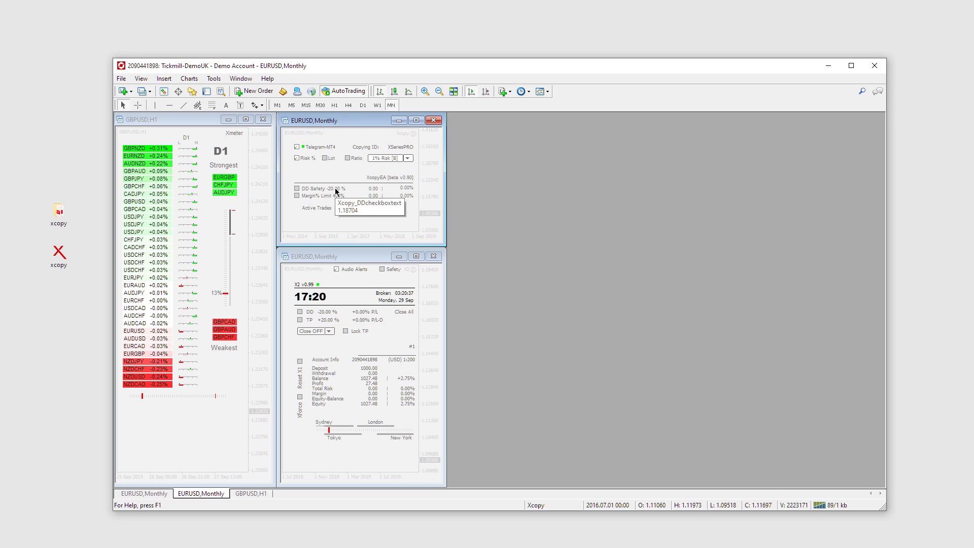
Step: Try Xcopy's DD Safety and Margin% Limit options, and stretch its chart window taller before restoring the height
{"action": "left_click", "coordinate": [297, 189]}
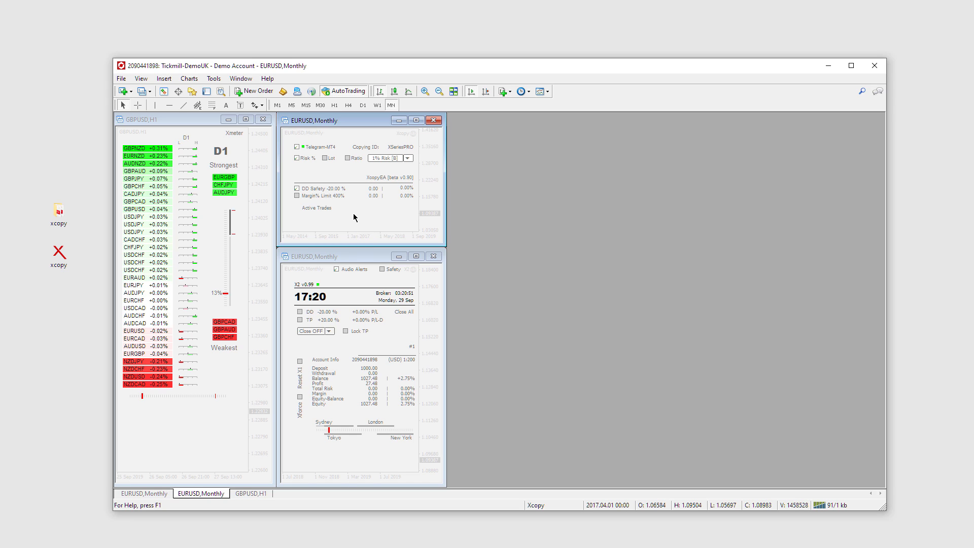
{"action": "left_click", "coordinate": [297, 196]}
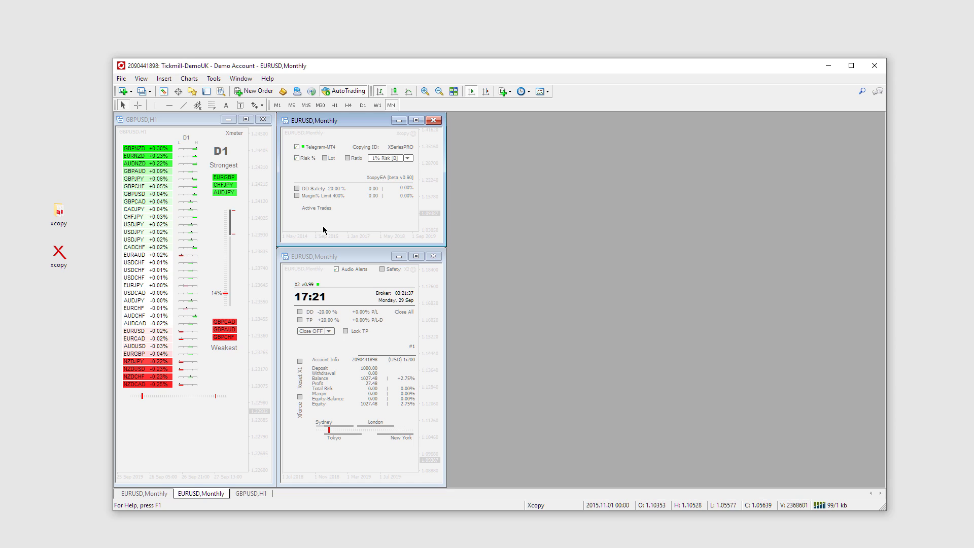
{"action": "left_click_drag", "start_coordinate": [324, 245], "coordinate": [326, 316]}
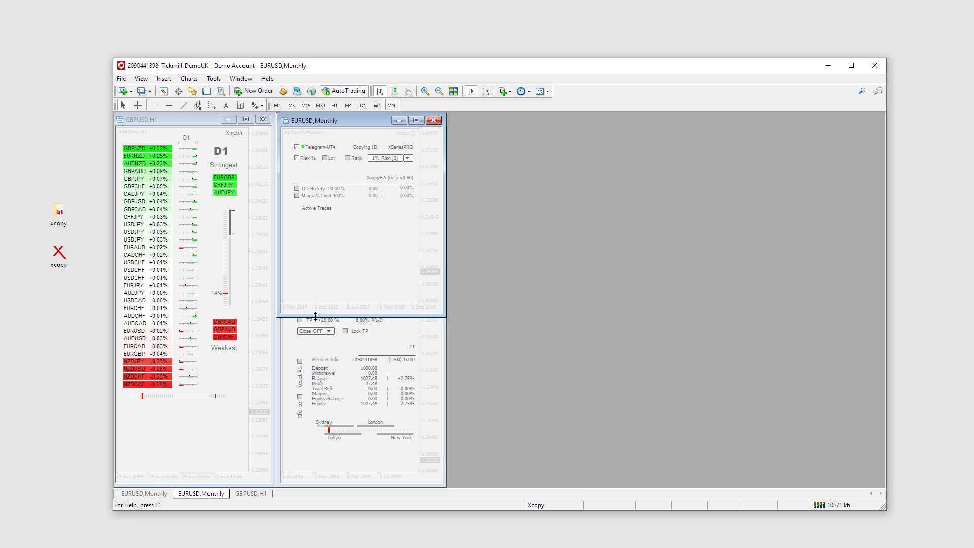
{"action": "left_click_drag", "start_coordinate": [315, 316], "coordinate": [312, 247]}
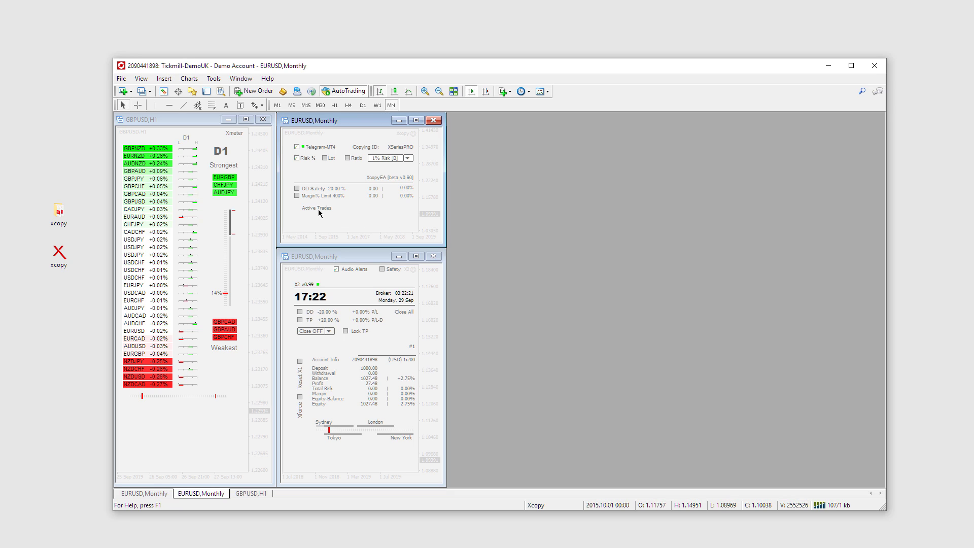
Step: Show the Terminal window, dock it below the charts and display its Trade list
{"action": "left_click", "coordinate": [206, 92]}
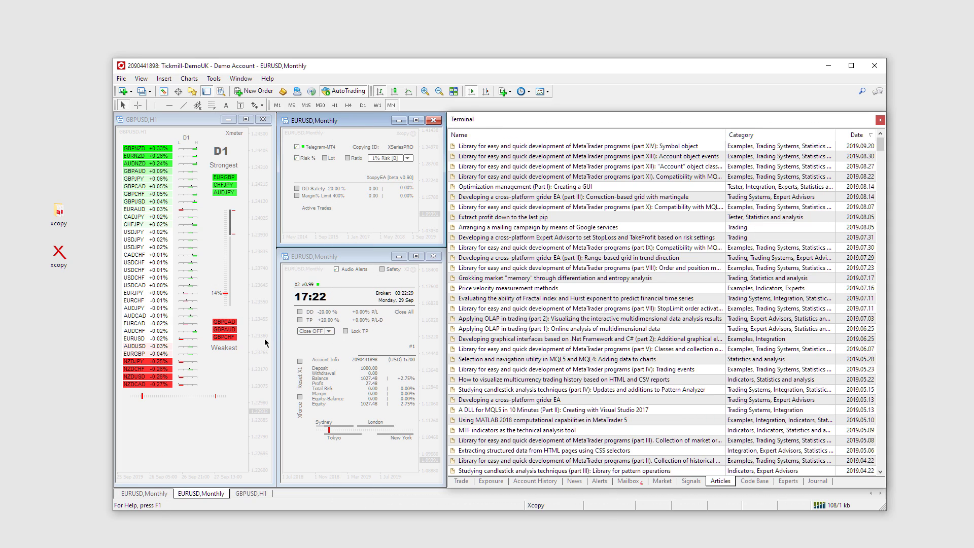
{"action": "left_click_drag", "start_coordinate": [238, 416], "coordinate": [225, 430]}
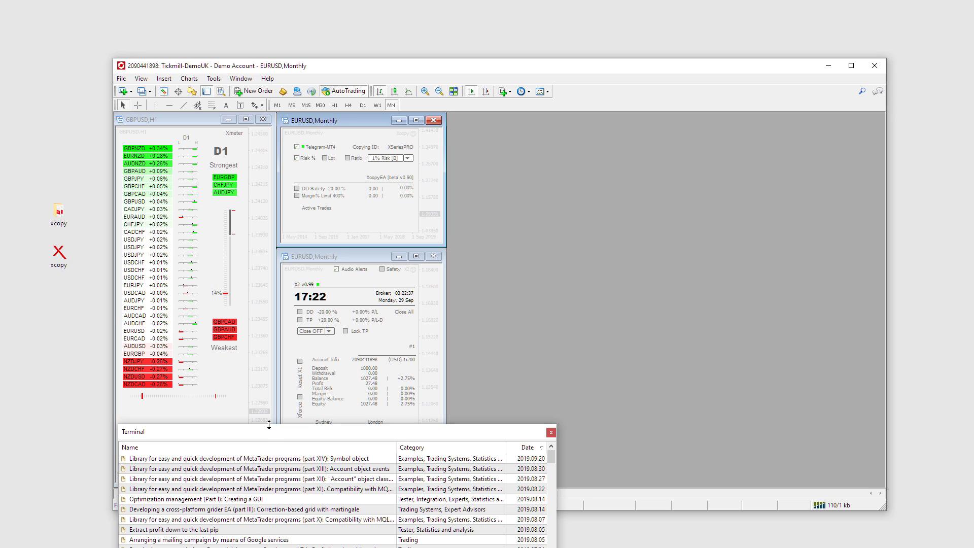
{"action": "left_click_drag", "start_coordinate": [269, 547], "coordinate": [270, 547]}
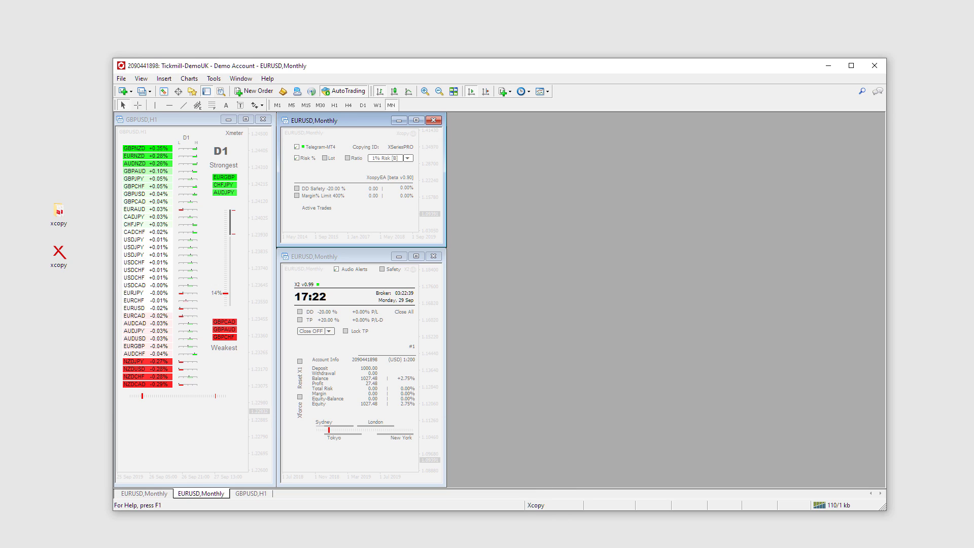
{"action": "left_click_drag", "start_coordinate": [279, 473], "coordinate": [131, 446]}
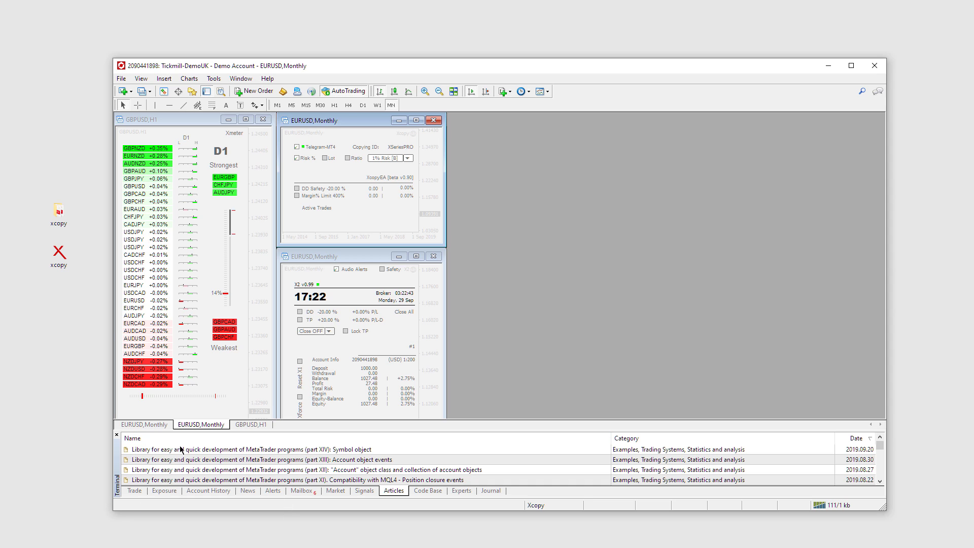
{"action": "left_click", "coordinate": [134, 491]}
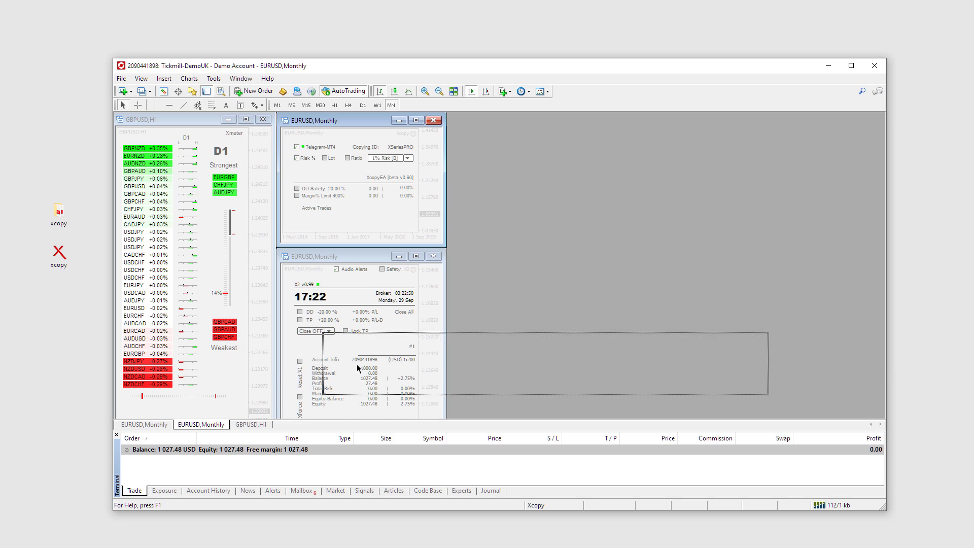
Step: Undock the Terminal window, place it beside the charts, and resize it to fill the empty workspace area
{"action": "left_click_drag", "start_coordinate": [457, 328], "coordinate": [458, 326]}
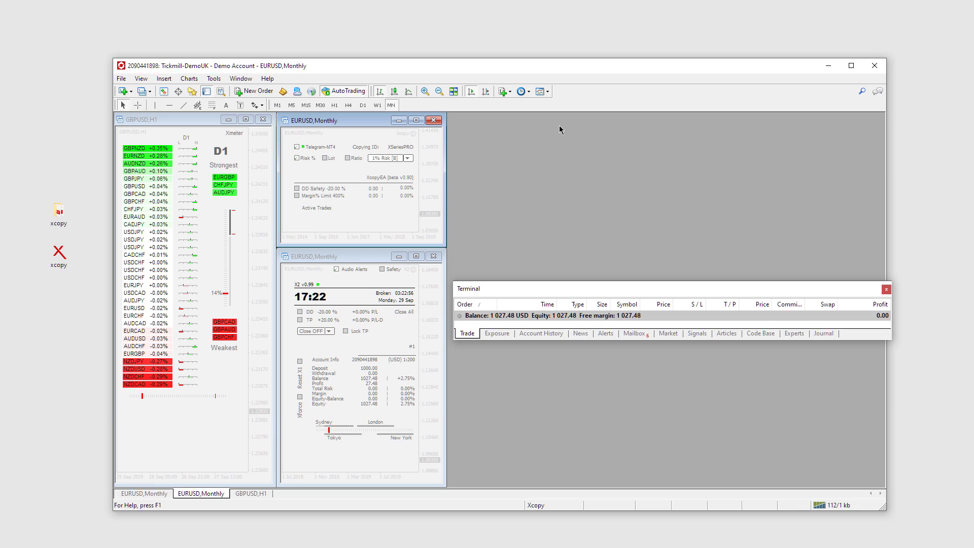
{"action": "left_click_drag", "start_coordinate": [568, 294], "coordinate": [559, 126]}
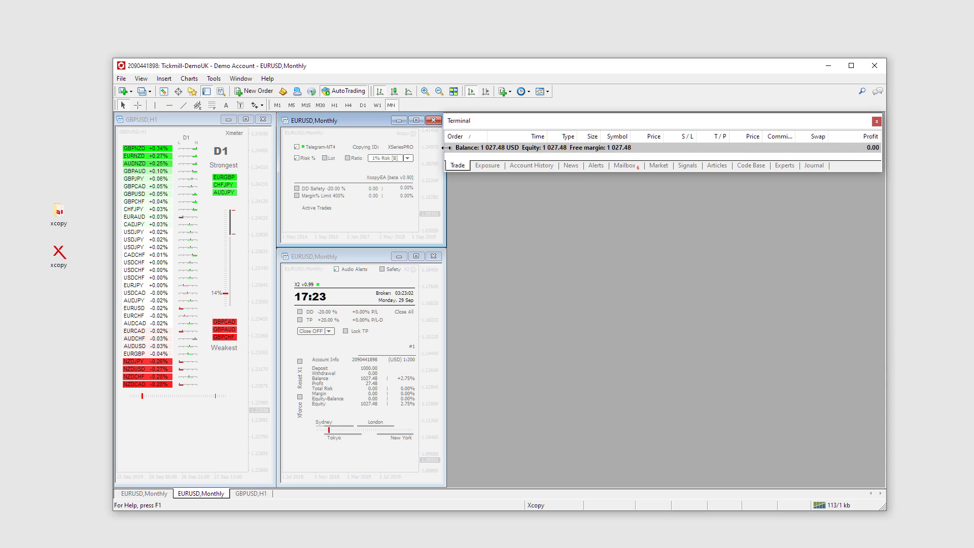
{"action": "left_click_drag", "start_coordinate": [447, 147], "coordinate": [451, 148]}
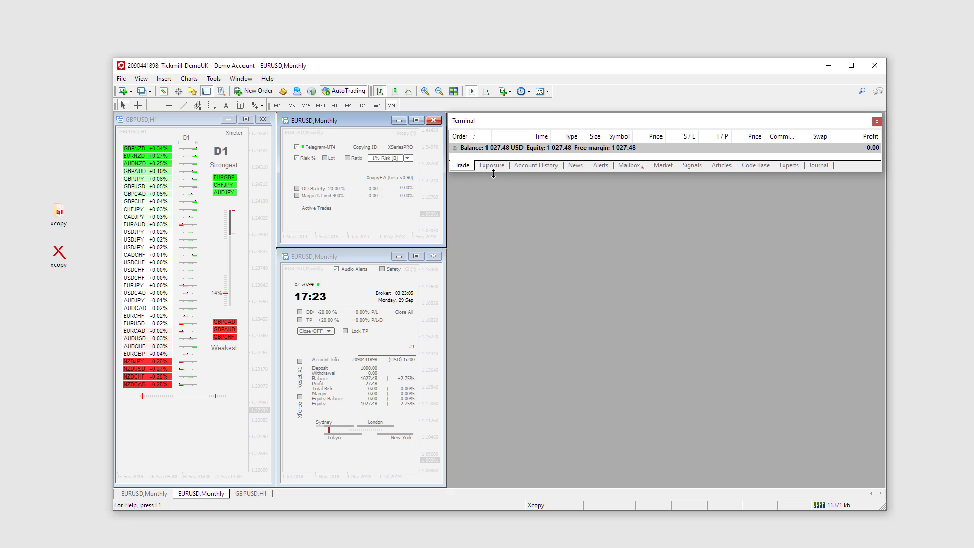
{"action": "left_click_drag", "start_coordinate": [493, 172], "coordinate": [515, 487]}
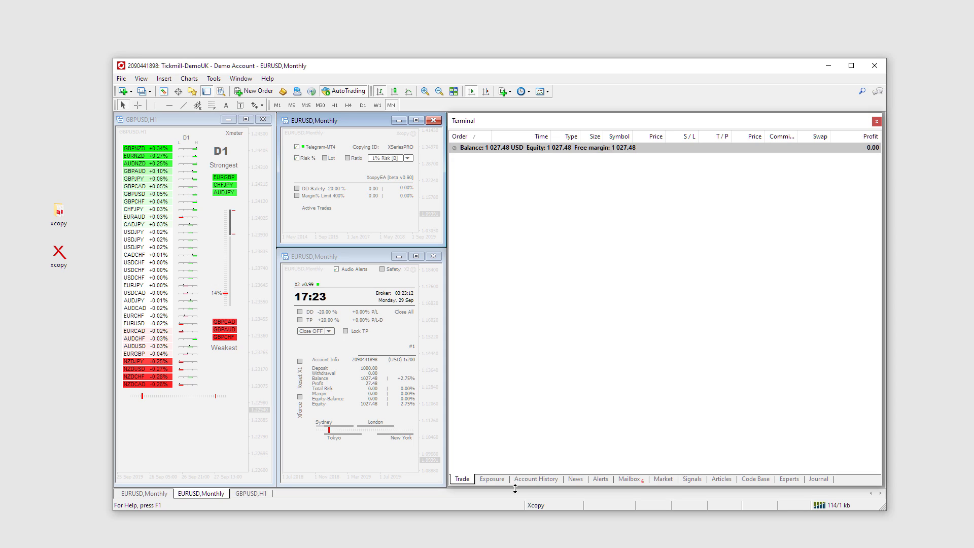
{"action": "left_click_drag", "start_coordinate": [514, 488], "coordinate": [514, 490]}
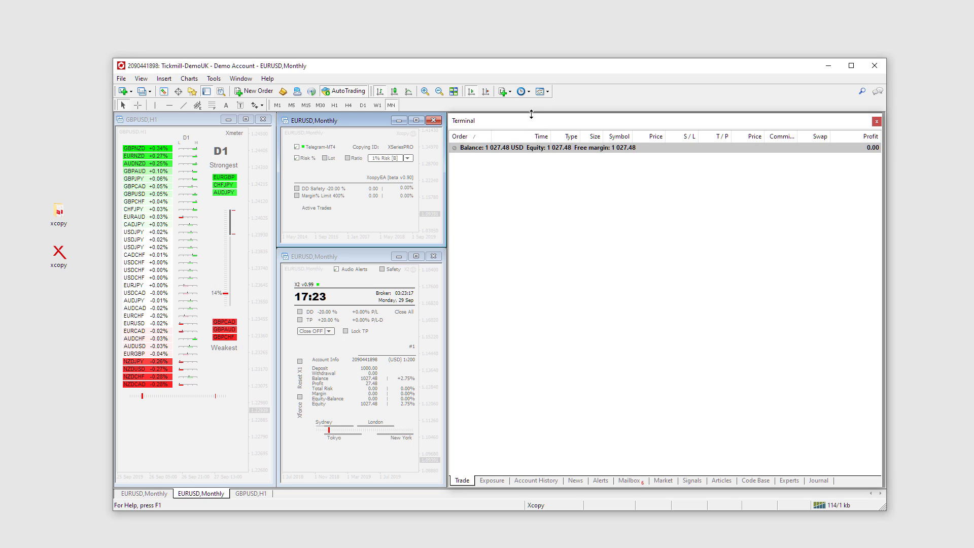
{"action": "left_click_drag", "start_coordinate": [529, 112], "coordinate": [529, 110]}
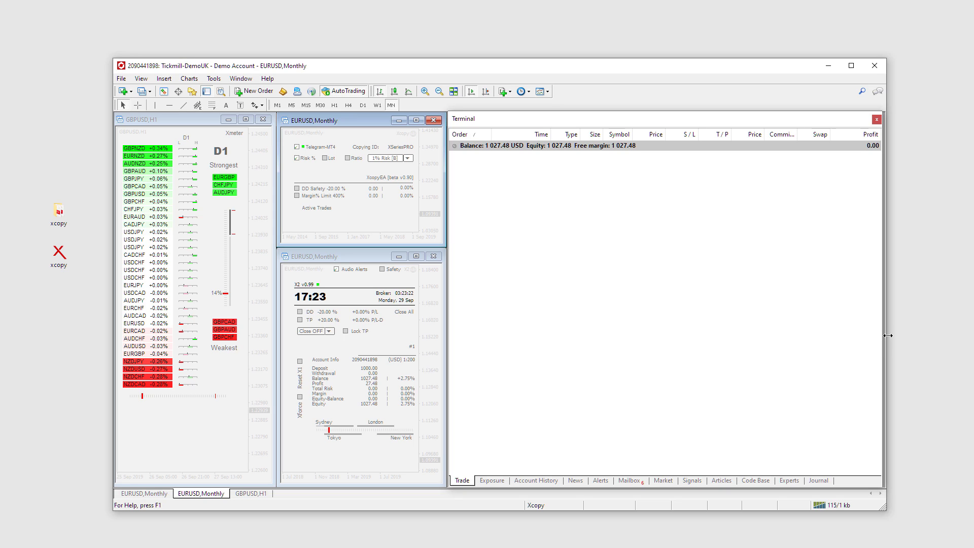
{"action": "left_click_drag", "start_coordinate": [885, 339], "coordinate": [886, 338]}
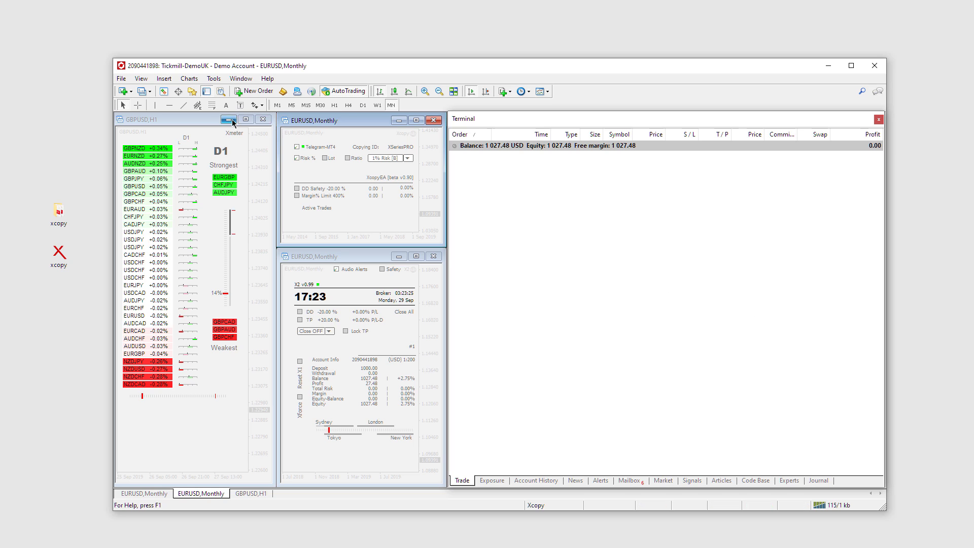
Step: Save the current chart layout as the profile Xcopy, overwriting the existing profile
{"action": "left_click", "coordinate": [126, 81]}
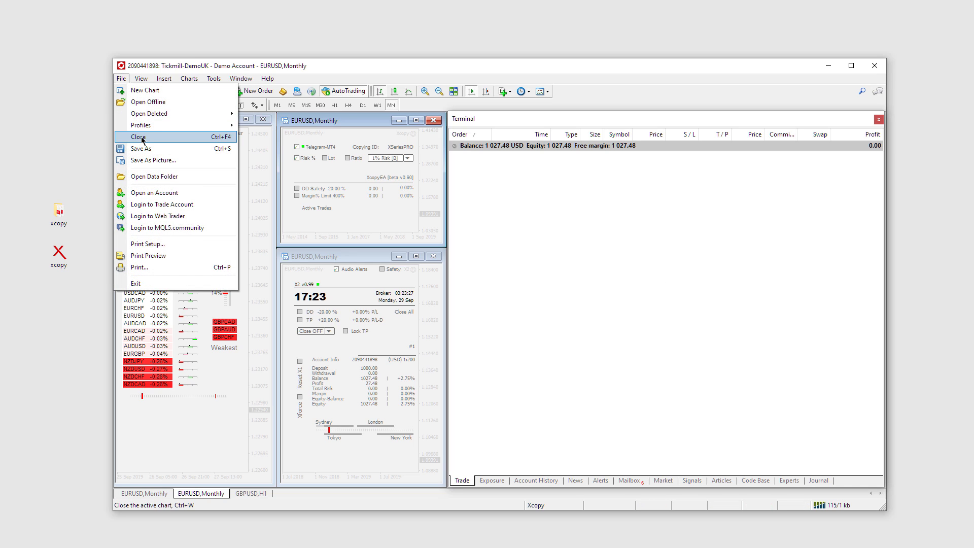
{"action": "mouse_move", "coordinate": [142, 124]}
{"action": "left_click", "coordinate": [269, 148]}
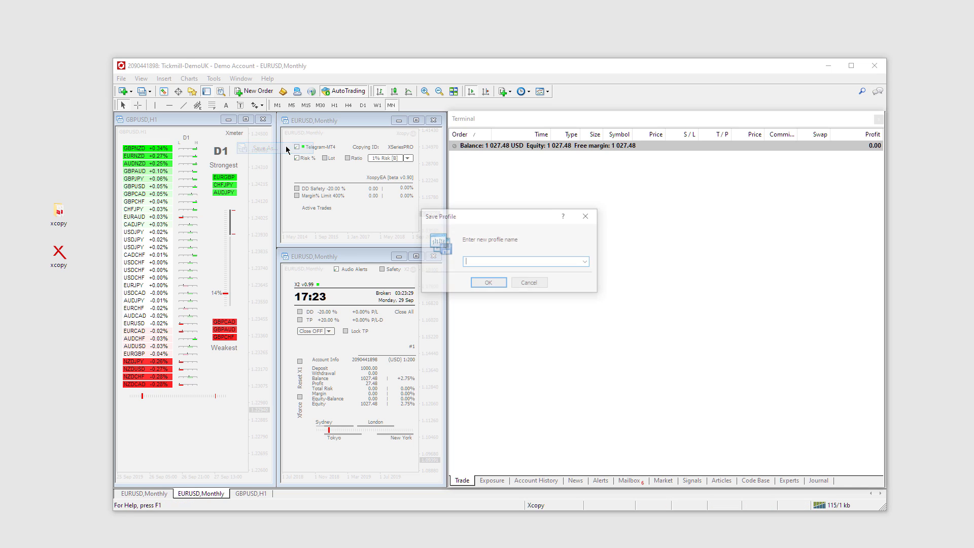
{"action": "left_click", "coordinate": [587, 262]}
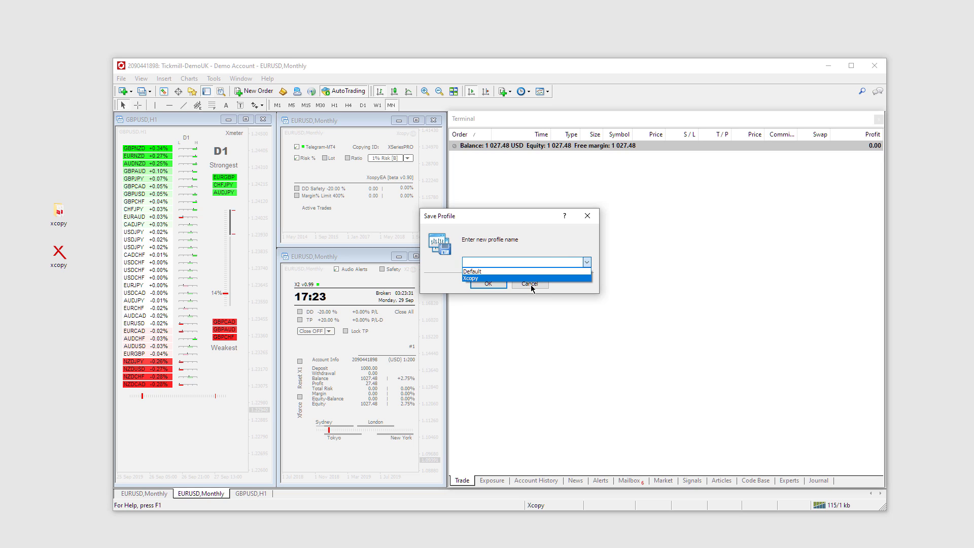
{"action": "left_click", "coordinate": [528, 277]}
{"action": "left_click", "coordinate": [488, 283]}
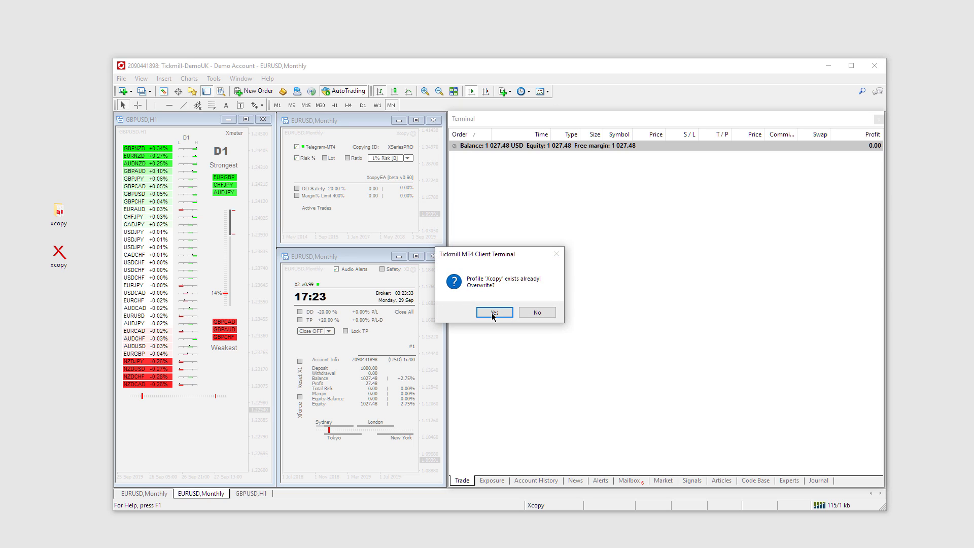
{"action": "left_click", "coordinate": [492, 313]}
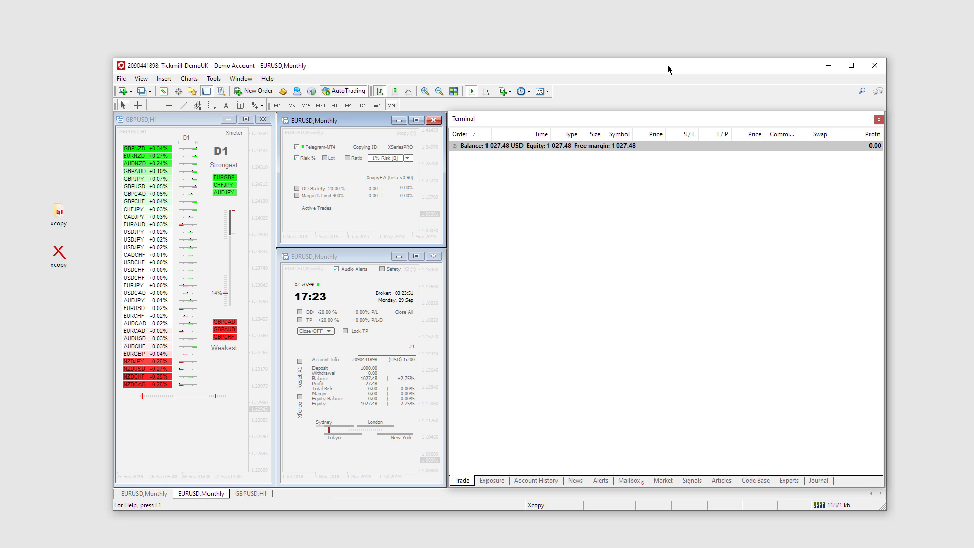
Step: Minimize the trading platform's main window to the desktop and bring it back
{"action": "mouse_move", "coordinate": [668, 66]}
{"action": "left_mouse_down"}
{"action": "mouse_move", "coordinate": [617, 60]}
{"action": "mouse_move", "coordinate": [667, 65]}
{"action": "left_mouse_up"}
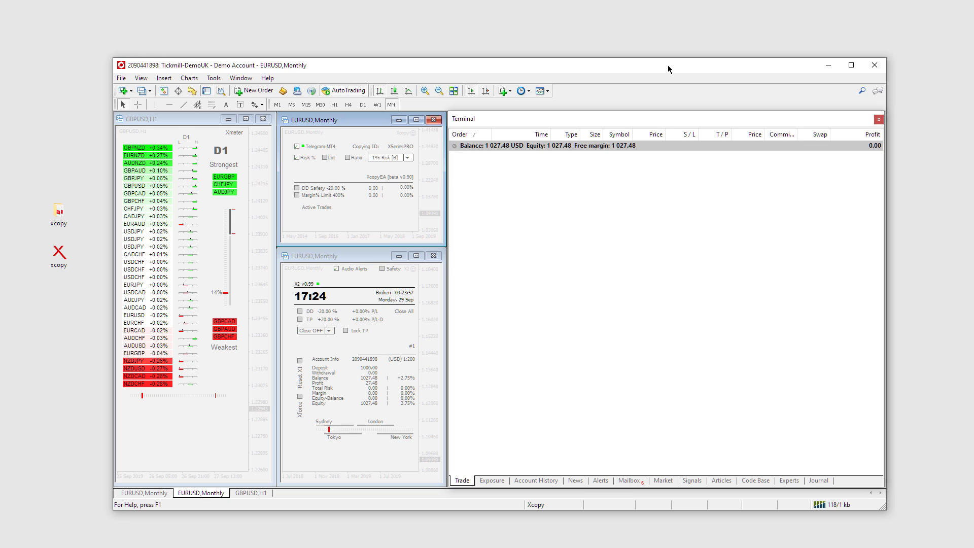
{"action": "left_click_drag", "start_coordinate": [667, 65], "coordinate": [669, 65]}
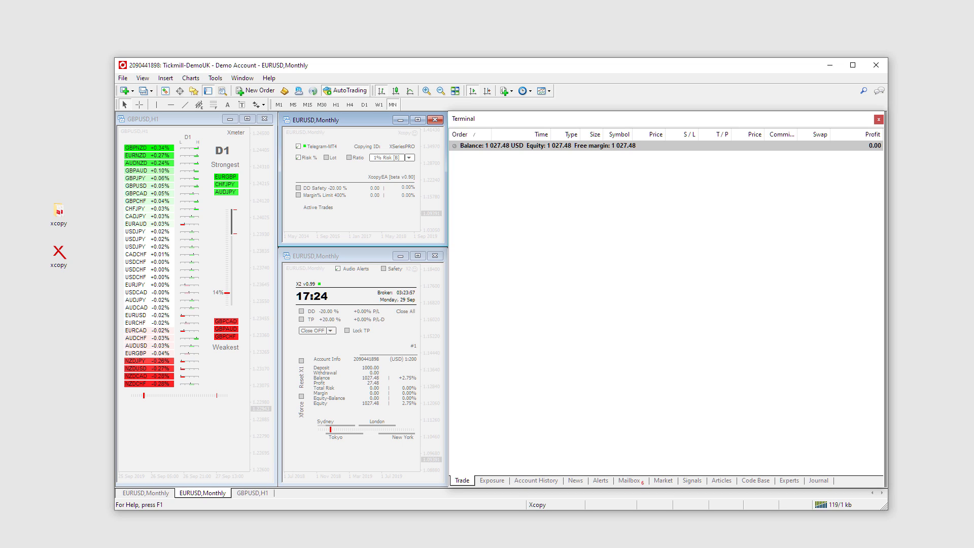
{"action": "left_click", "coordinate": [830, 66]}
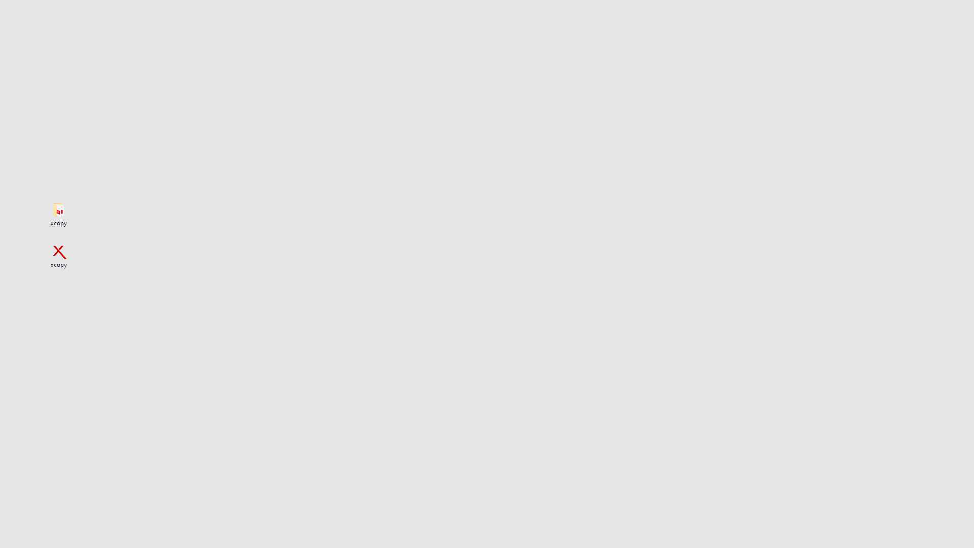
{"action": "key", "text": "alt+Tab"}
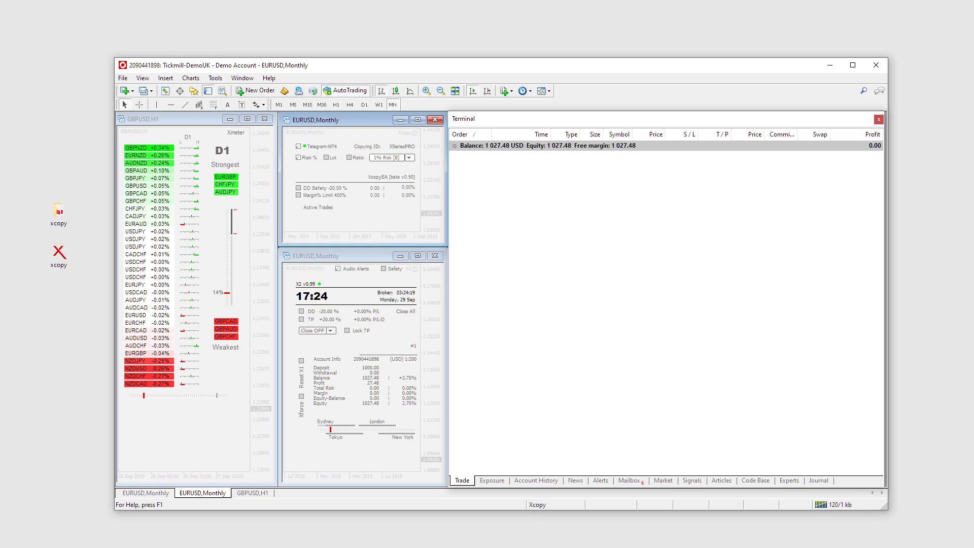